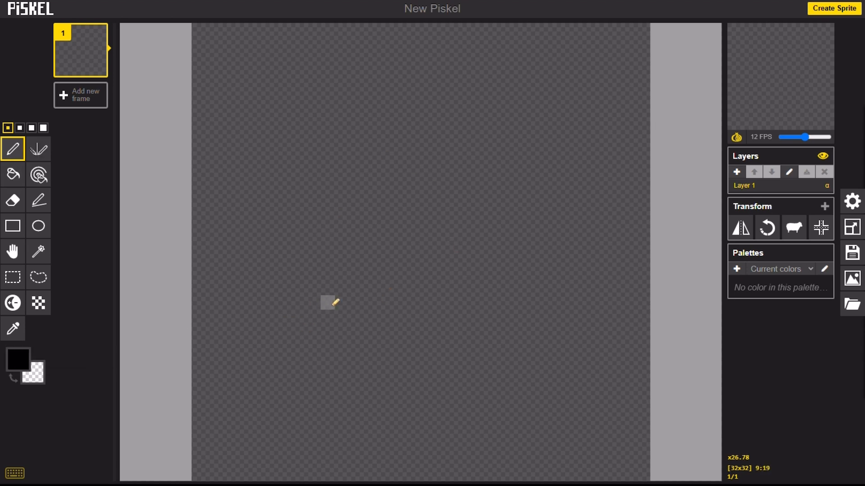
Paint a solid brown (#9b6228) face shape about 13 by 17 pixels near the canvas centre with the 4-pixel pen
{"action": "left_click", "coordinate": [26, 369]}
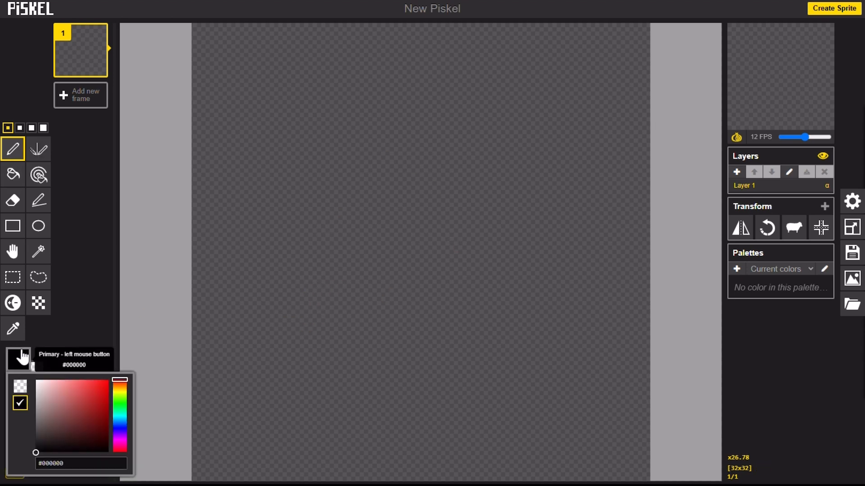
{"action": "left_click", "coordinate": [120, 387]}
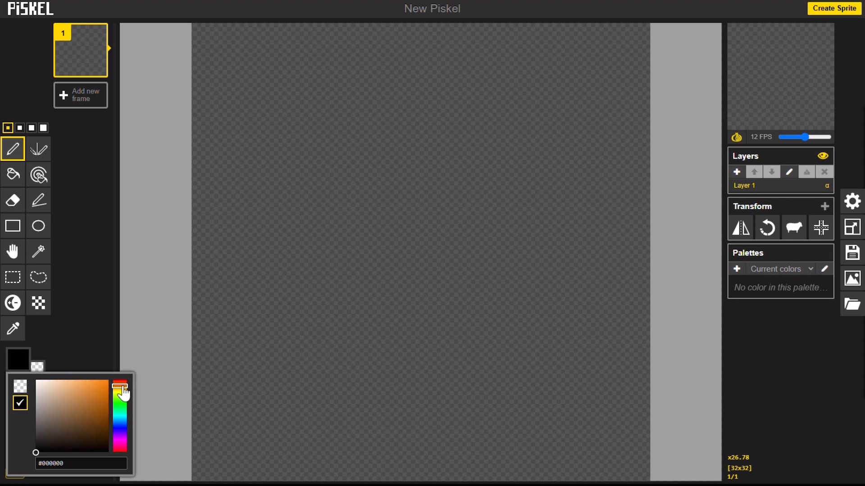
{"action": "mouse_move", "coordinate": [122, 393]}
{"action": "left_mouse_down"}
{"action": "mouse_move", "coordinate": [89, 402]}
{"action": "mouse_move", "coordinate": [93, 411]}
{"action": "left_mouse_up"}
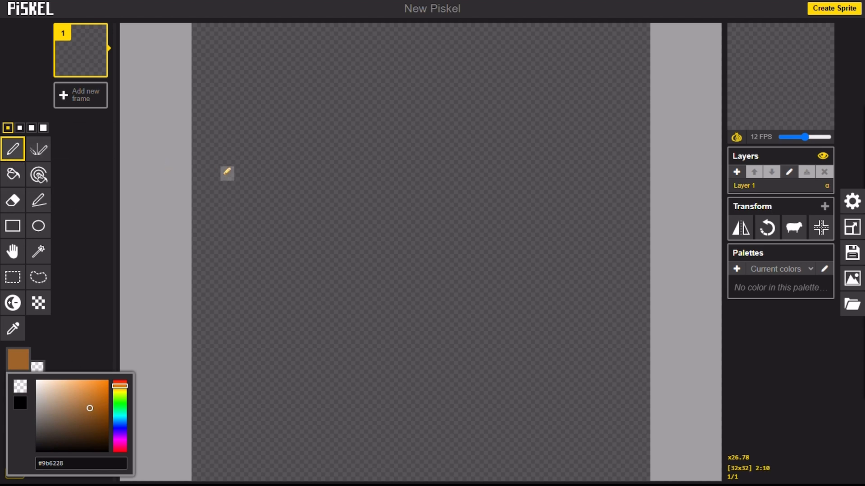
{"action": "left_click", "coordinate": [47, 132]}
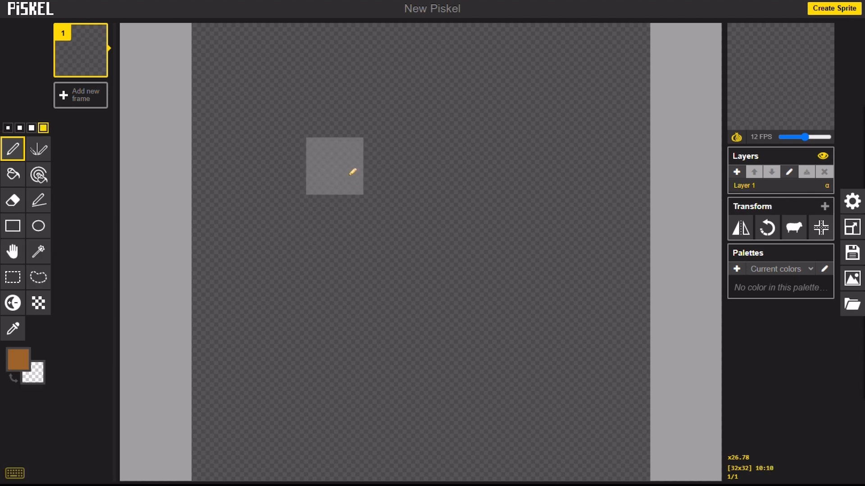
{"action": "mouse_move", "coordinate": [358, 178]}
{"action": "left_mouse_down"}
{"action": "mouse_move", "coordinate": [367, 254]}
{"action": "mouse_move", "coordinate": [420, 310]}
{"action": "mouse_move", "coordinate": [463, 288]}
{"action": "mouse_move", "coordinate": [465, 180]}
{"action": "mouse_move", "coordinate": [392, 170]}
{"action": "mouse_move", "coordinate": [408, 258]}
{"action": "mouse_move", "coordinate": [454, 153]}
{"action": "mouse_move", "coordinate": [476, 171]}
{"action": "mouse_move", "coordinate": [454, 319]}
{"action": "mouse_move", "coordinate": [433, 336]}
{"action": "mouse_move", "coordinate": [396, 337]}
{"action": "mouse_move", "coordinate": [412, 379]}
{"action": "mouse_move", "coordinate": [444, 357]}
{"action": "left_mouse_up"}
{"action": "key", "text": "ctrl+z"}
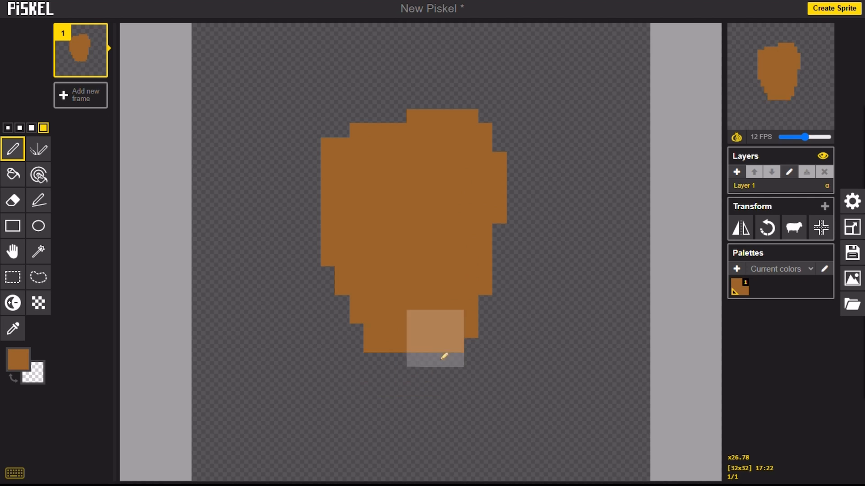
{"action": "left_click", "coordinate": [487, 249]}
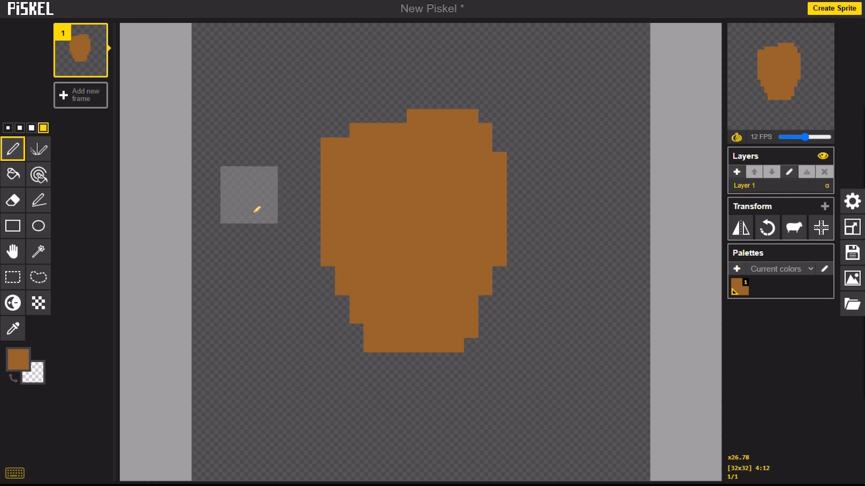
Paint solid black (#000000) hair over the top of the head and down the face's left side with the 3-pixel pen
{"action": "left_click", "coordinate": [27, 363]}
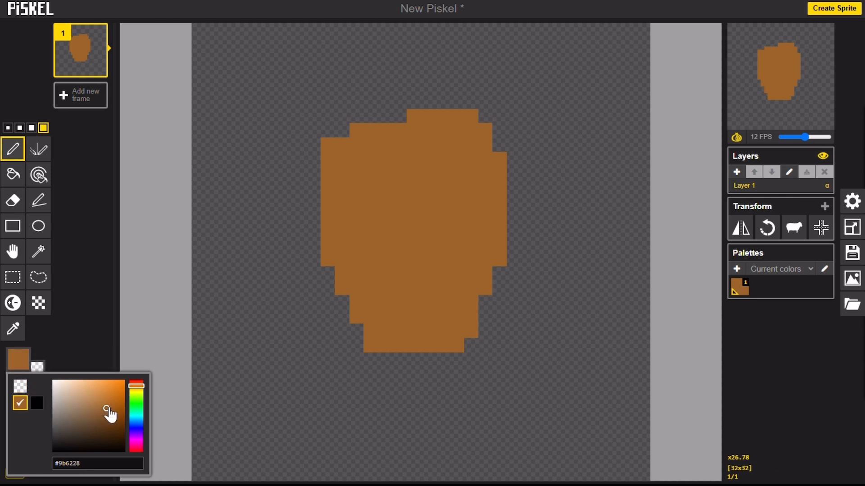
{"action": "left_click_drag", "start_coordinate": [109, 413], "coordinate": [136, 468]}
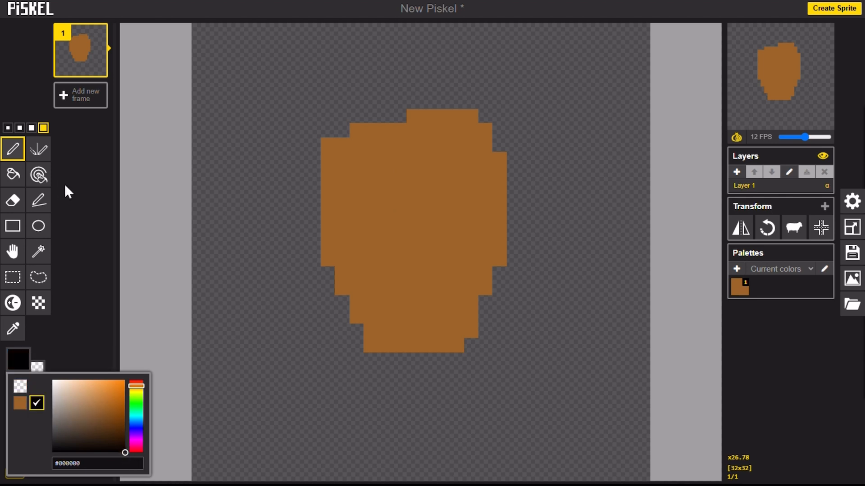
{"action": "left_click", "coordinate": [32, 128]}
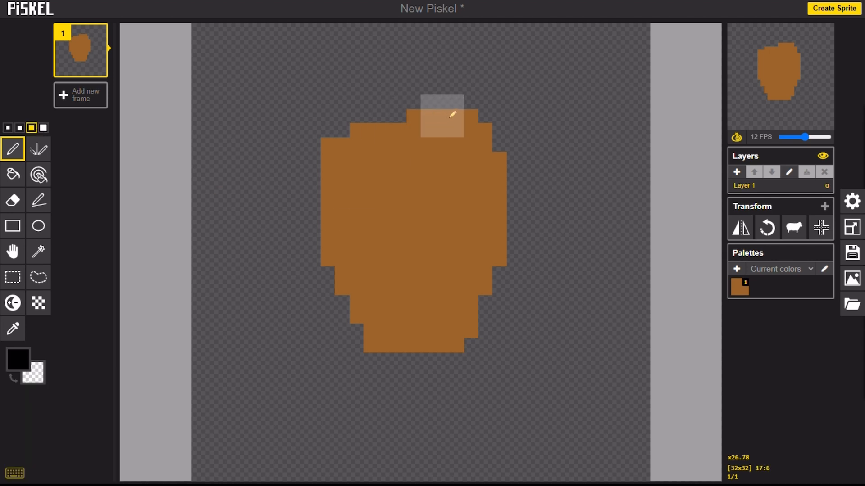
{"action": "mouse_move", "coordinate": [451, 115]}
{"action": "left_mouse_down"}
{"action": "mouse_move", "coordinate": [401, 114]}
{"action": "mouse_move", "coordinate": [332, 132]}
{"action": "mouse_move", "coordinate": [308, 187]}
{"action": "mouse_move", "coordinate": [302, 243]}
{"action": "mouse_move", "coordinate": [314, 320]}
{"action": "mouse_move", "coordinate": [333, 333]}
{"action": "mouse_move", "coordinate": [353, 375]}
{"action": "mouse_move", "coordinate": [356, 418]}
{"action": "mouse_move", "coordinate": [313, 438]}
{"action": "mouse_move", "coordinate": [242, 428]}
{"action": "mouse_move", "coordinate": [233, 415]}
{"action": "mouse_move", "coordinate": [254, 326]}
{"action": "mouse_move", "coordinate": [255, 224]}
{"action": "mouse_move", "coordinate": [302, 114]}
{"action": "mouse_move", "coordinate": [373, 84]}
{"action": "mouse_move", "coordinate": [442, 91]}
{"action": "mouse_move", "coordinate": [456, 73]}
{"action": "left_mouse_up"}
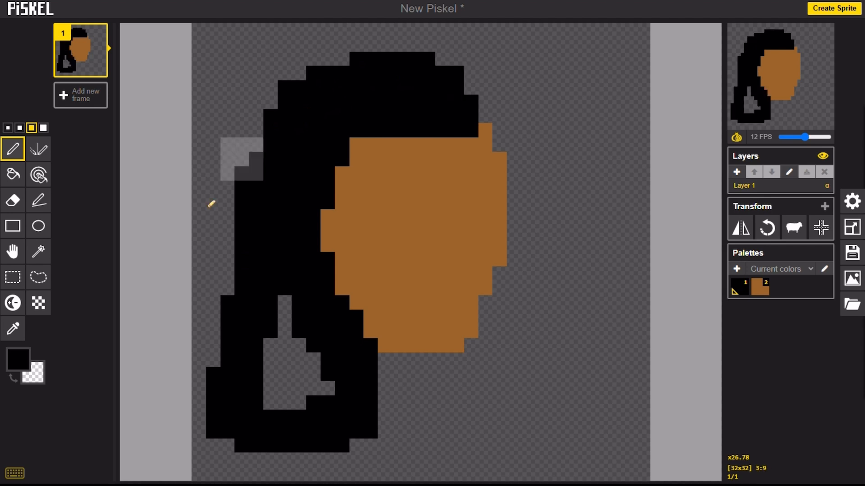
{"action": "mouse_move", "coordinate": [282, 332]}
{"action": "left_mouse_down"}
{"action": "mouse_move", "coordinate": [277, 402]}
{"action": "mouse_move", "coordinate": [318, 386]}
{"action": "mouse_move", "coordinate": [301, 361]}
{"action": "left_mouse_up"}
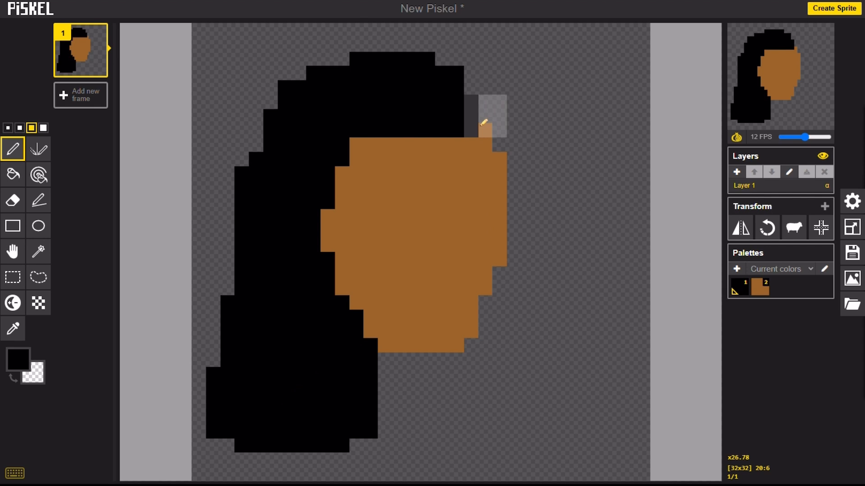
Paint long black hair down the face's right side and round off the forehead's upper-left corner
{"action": "mouse_move", "coordinate": [483, 122]}
{"action": "left_mouse_down"}
{"action": "mouse_move", "coordinate": [515, 214]}
{"action": "mouse_move", "coordinate": [516, 313]}
{"action": "mouse_move", "coordinate": [464, 386]}
{"action": "mouse_move", "coordinate": [463, 409]}
{"action": "mouse_move", "coordinate": [495, 419]}
{"action": "mouse_move", "coordinate": [529, 414]}
{"action": "mouse_move", "coordinate": [557, 400]}
{"action": "mouse_move", "coordinate": [570, 370]}
{"action": "mouse_move", "coordinate": [554, 276]}
{"action": "mouse_move", "coordinate": [500, 127]}
{"action": "mouse_move", "coordinate": [559, 248]}
{"action": "mouse_move", "coordinate": [582, 352]}
{"action": "mouse_move", "coordinate": [567, 378]}
{"action": "mouse_move", "coordinate": [543, 356]}
{"action": "mouse_move", "coordinate": [516, 380]}
{"action": "left_mouse_up"}
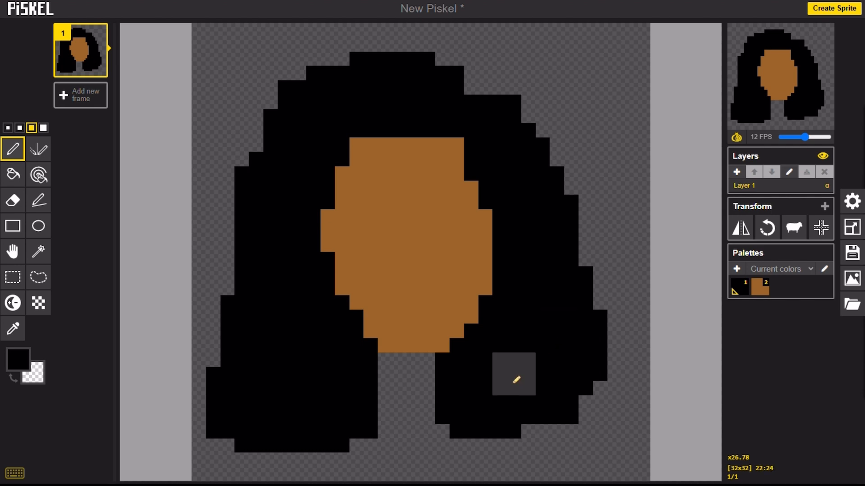
{"action": "left_click", "coordinate": [346, 132]}
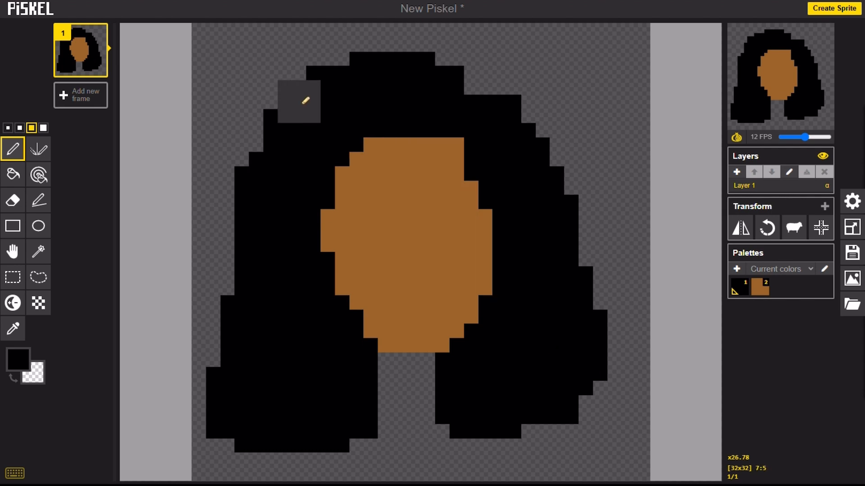
{"action": "left_click", "coordinate": [302, 102]}
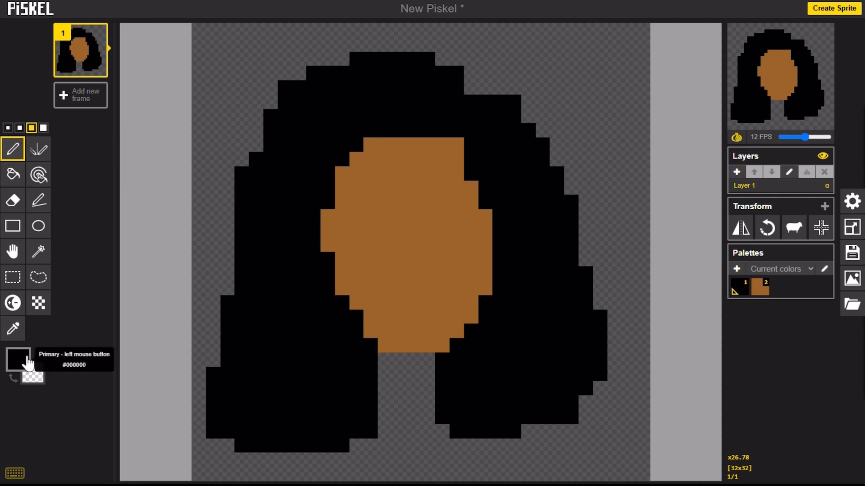
Paint a darker brown (#684118) neck, 4 pixels wide and 5 pixels tall, below the chin between the hair sections
{"action": "left_click", "coordinate": [28, 362]}
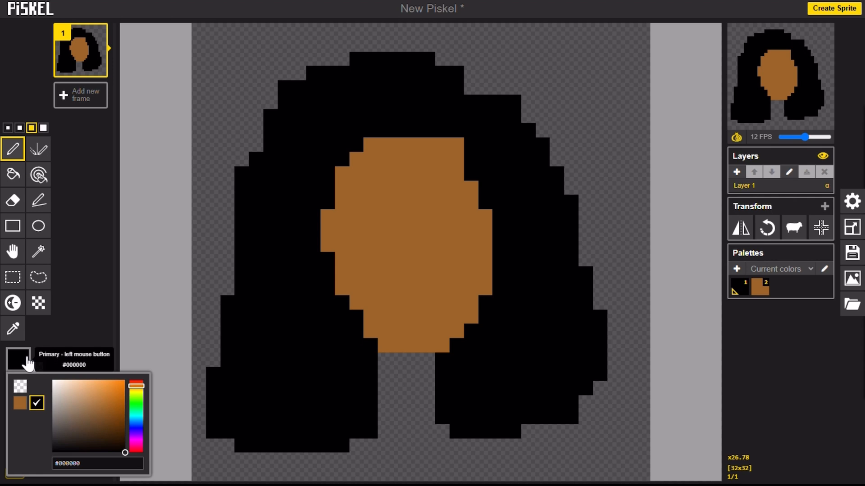
{"action": "left_click", "coordinate": [26, 407]}
{"action": "left_click", "coordinate": [20, 363]}
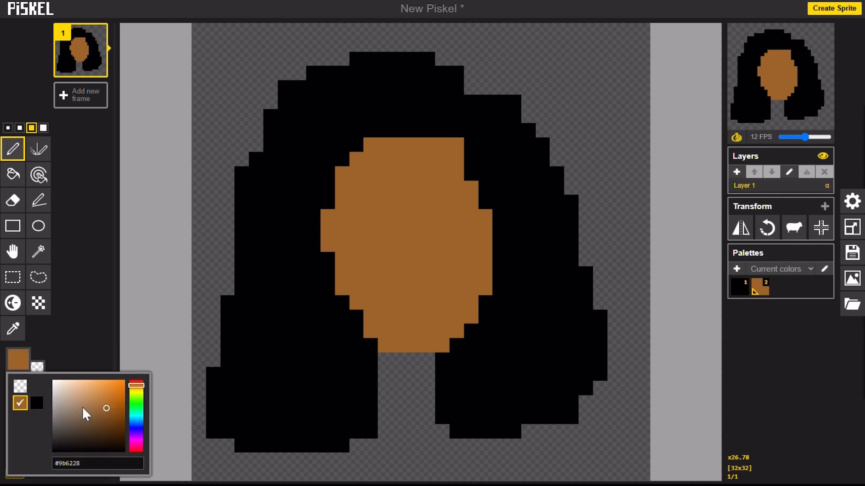
{"action": "left_click", "coordinate": [105, 410]}
{"action": "left_click_drag", "start_coordinate": [105, 410], "coordinate": [112, 425]}
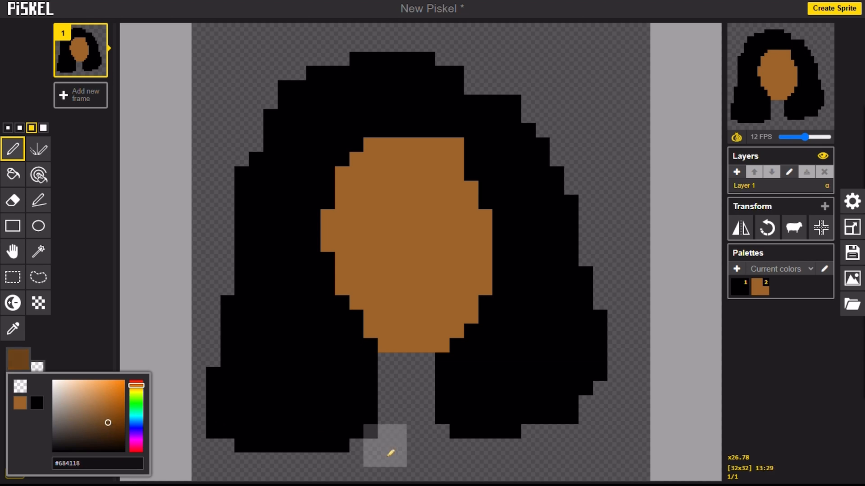
{"action": "left_click_drag", "start_coordinate": [407, 374], "coordinate": [422, 375]}
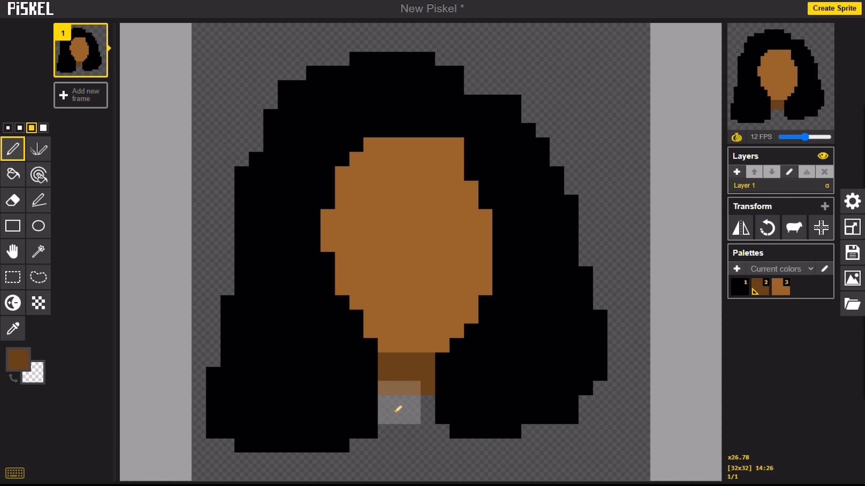
{"action": "left_click", "coordinate": [416, 405]}
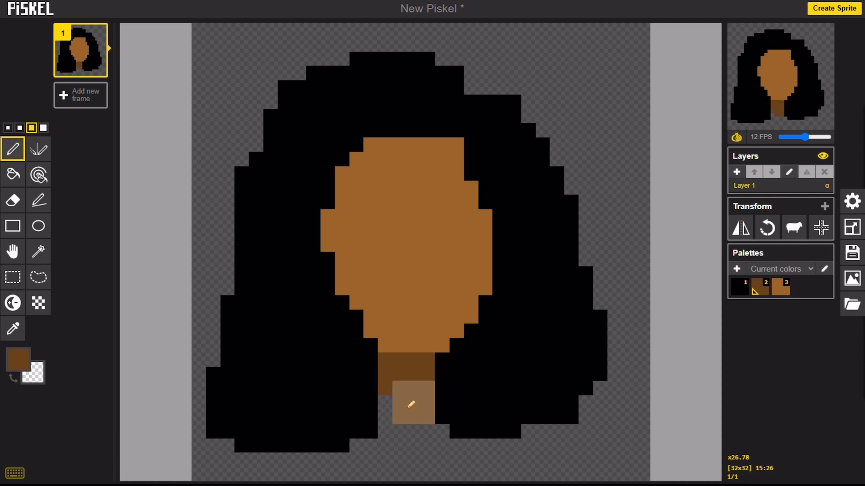
{"action": "left_click", "coordinate": [406, 405]}
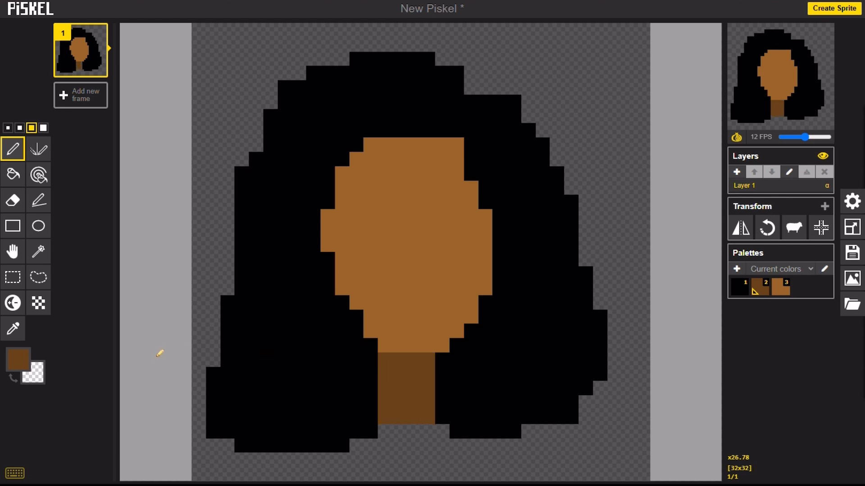
Paint the neck's lower part in the face's brown (#9b6228) with the 2-pixel pen, leaving a dark shadow under the chin
{"action": "left_click", "coordinate": [19, 363]}
{"action": "left_click", "coordinate": [37, 404]}
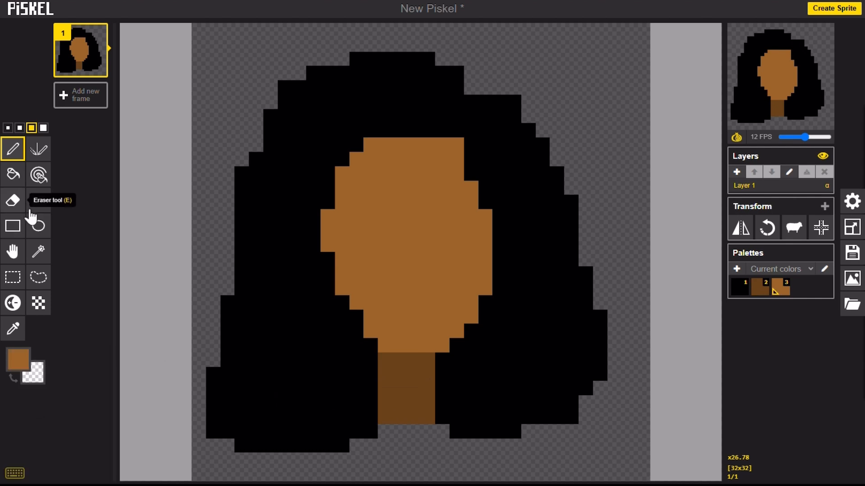
{"action": "left_click", "coordinate": [19, 128]}
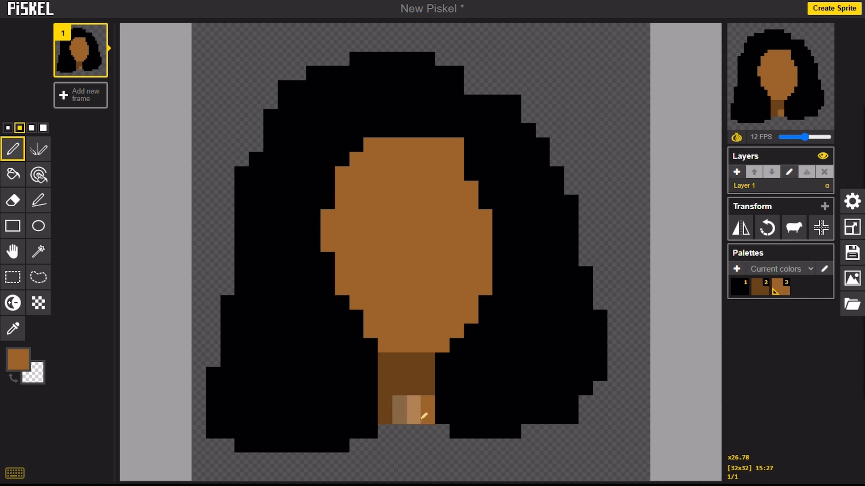
{"action": "left_click_drag", "start_coordinate": [427, 417], "coordinate": [426, 407]}
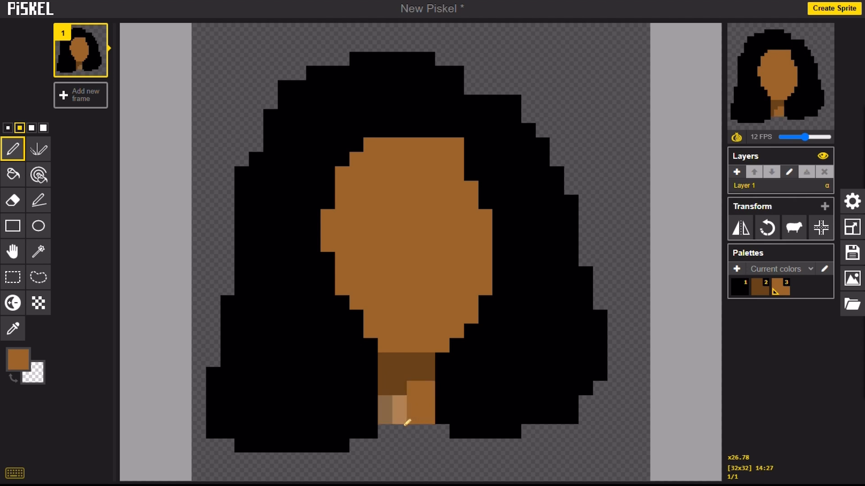
{"action": "left_click", "coordinate": [404, 418]}
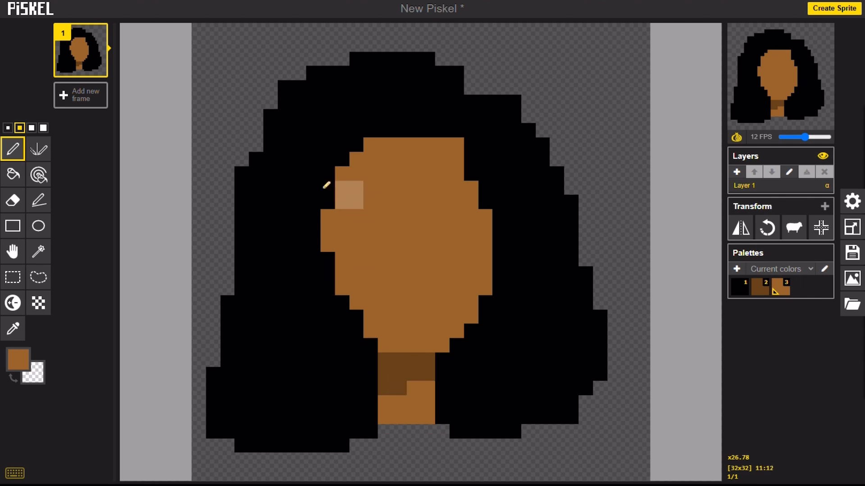
Draw the left eye's lash line with the 1-pixel black pen: three pixels joining the hair and one diagonally below their inner end
{"action": "left_click", "coordinate": [8, 127]}
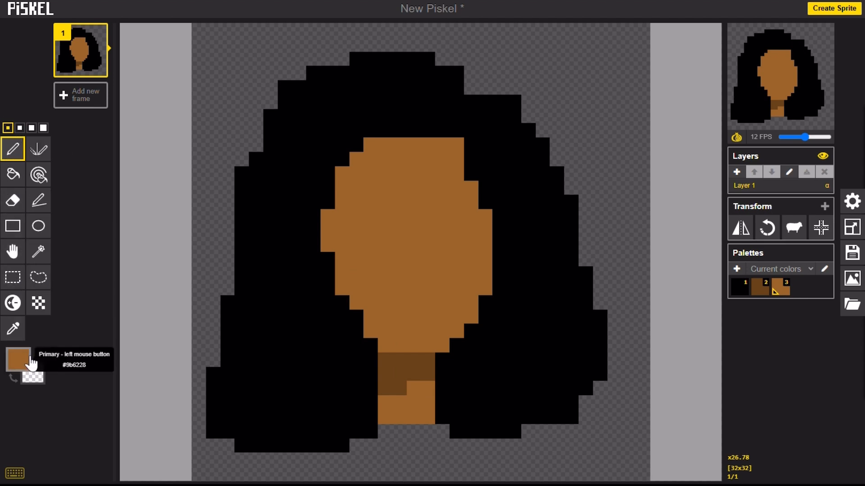
{"action": "left_click", "coordinate": [18, 361]}
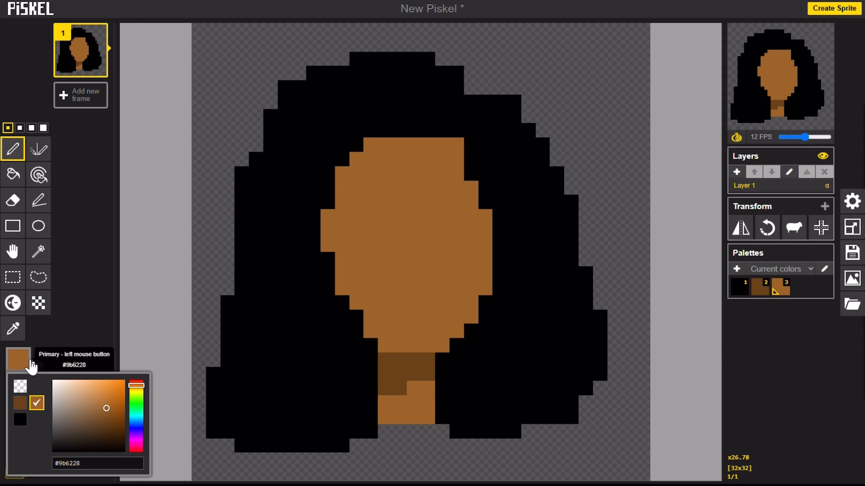
{"action": "left_click", "coordinate": [21, 421]}
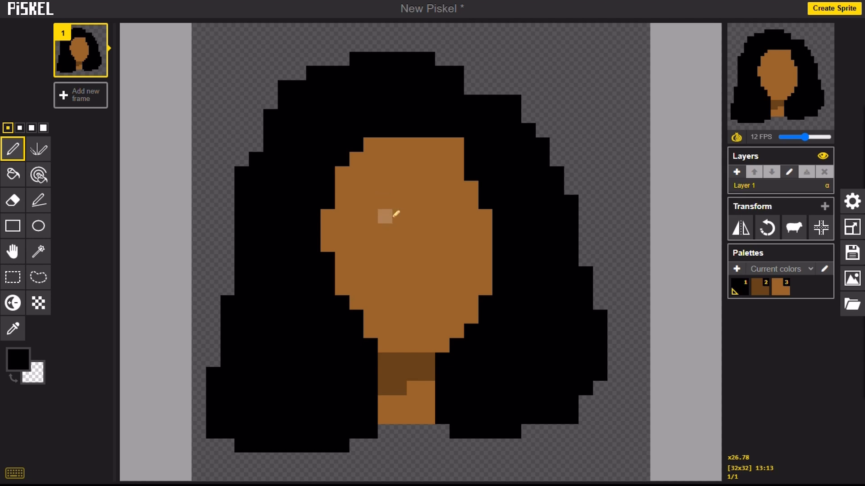
{"action": "left_click_drag", "start_coordinate": [392, 217], "coordinate": [363, 209]}
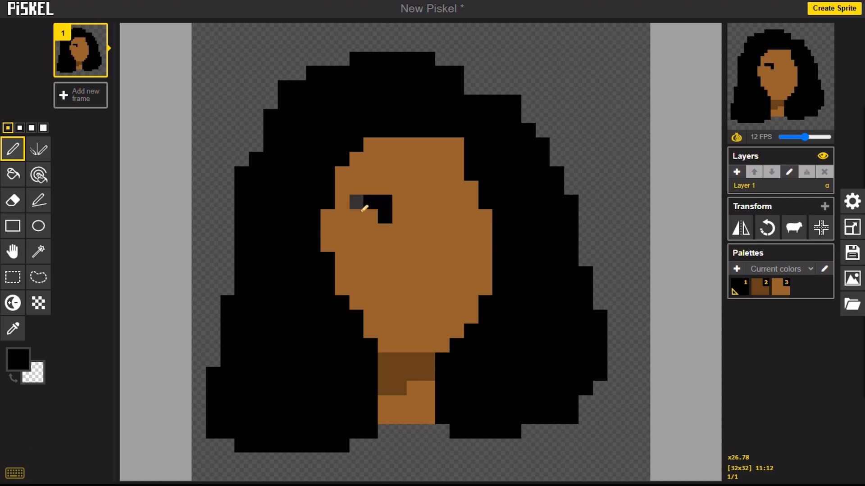
{"action": "key", "text": "ctrl+z"}
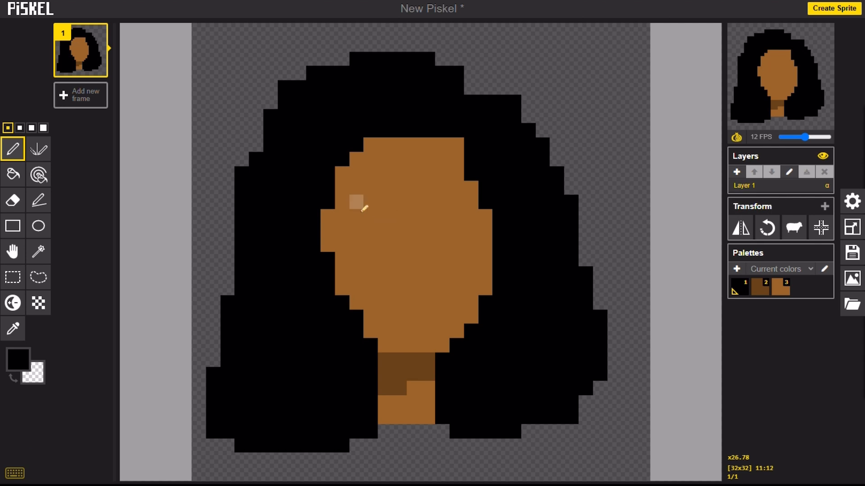
{"action": "left_click", "coordinate": [390, 216]}
{"action": "left_click", "coordinate": [373, 209]}
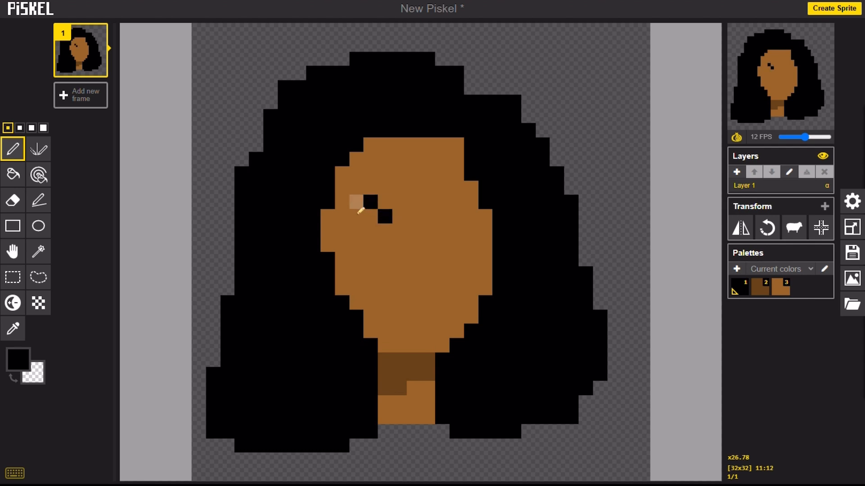
{"action": "left_click", "coordinate": [359, 207]}
{"action": "left_click", "coordinate": [345, 217]}
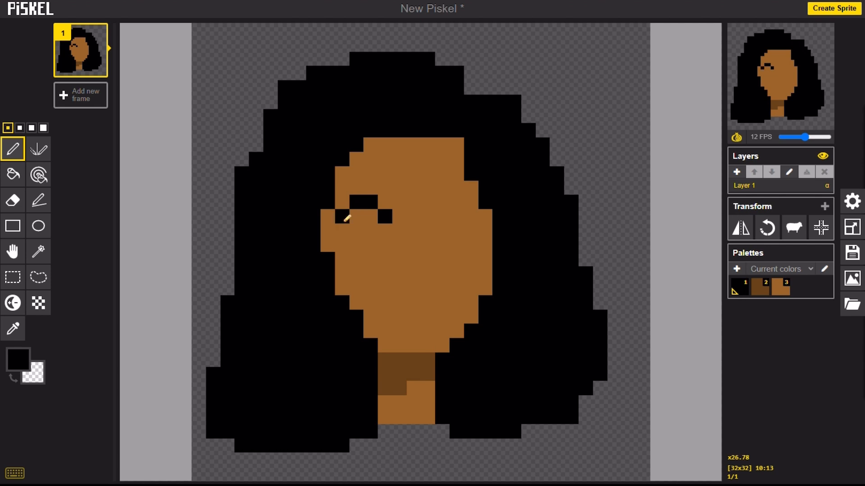
{"action": "key", "text": "ctrl+z"}
{"action": "left_click", "coordinate": [346, 204]}
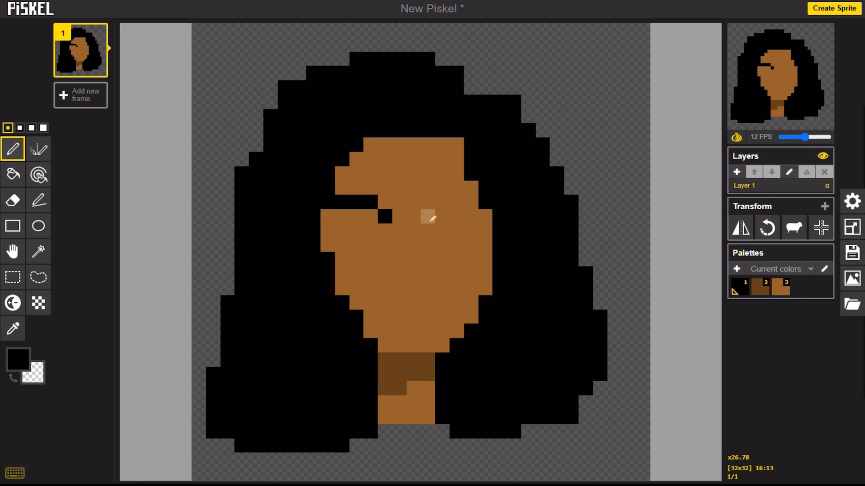
Draw the right eye as a horizontal black line three pixels wide, level with the left eye's inner corner
{"action": "left_click", "coordinate": [431, 217]}
{"action": "left_click", "coordinate": [442, 217]}
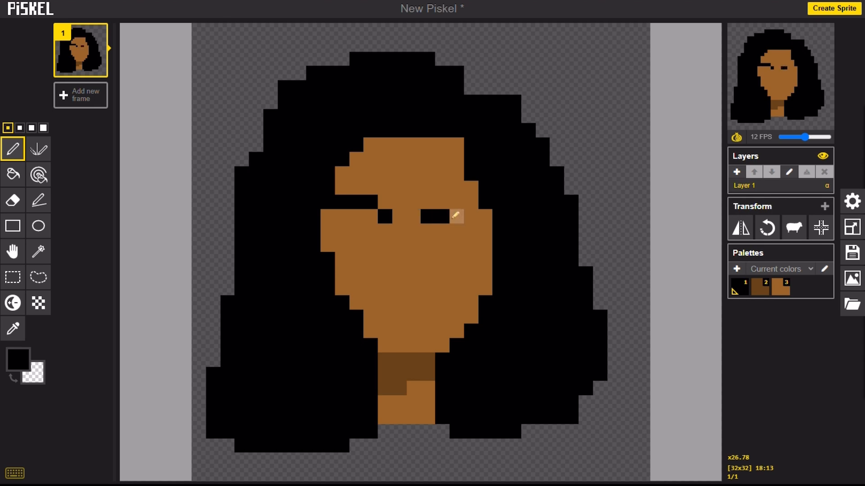
{"action": "left_click", "coordinate": [459, 217]}
Paint the left eye's white in off-white (#fcf3ea) as an L: two pixels side by side and one above the outer pixel
{"action": "left_click", "coordinate": [19, 360]}
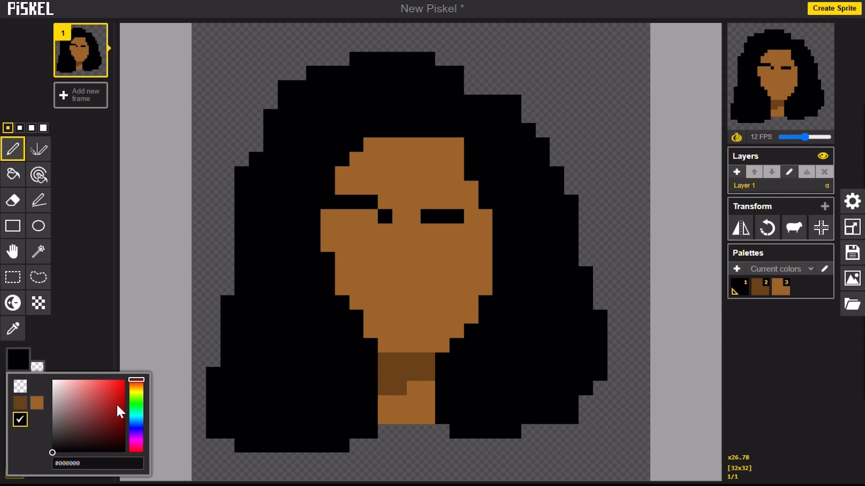
{"action": "left_click", "coordinate": [37, 403]}
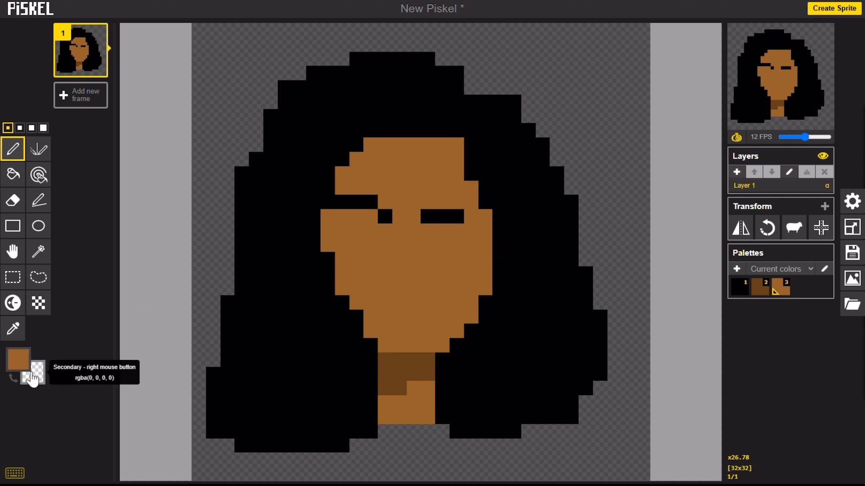
{"action": "left_click", "coordinate": [19, 359]}
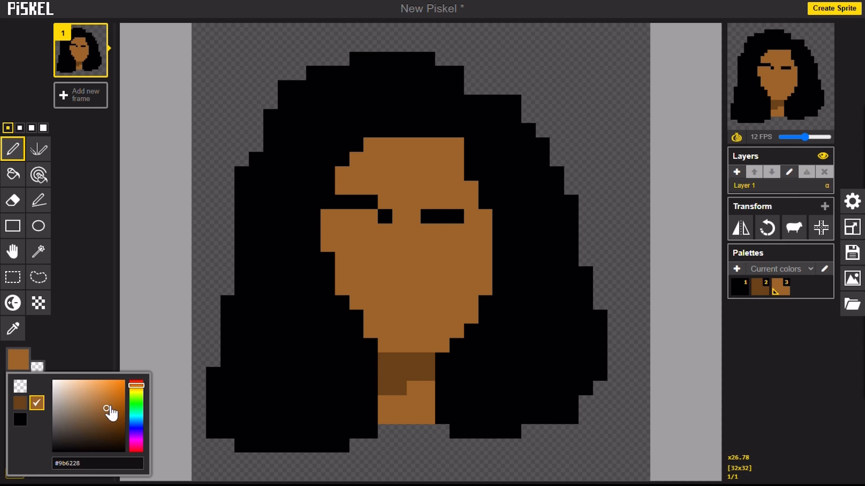
{"action": "left_click_drag", "start_coordinate": [100, 405], "coordinate": [62, 381]}
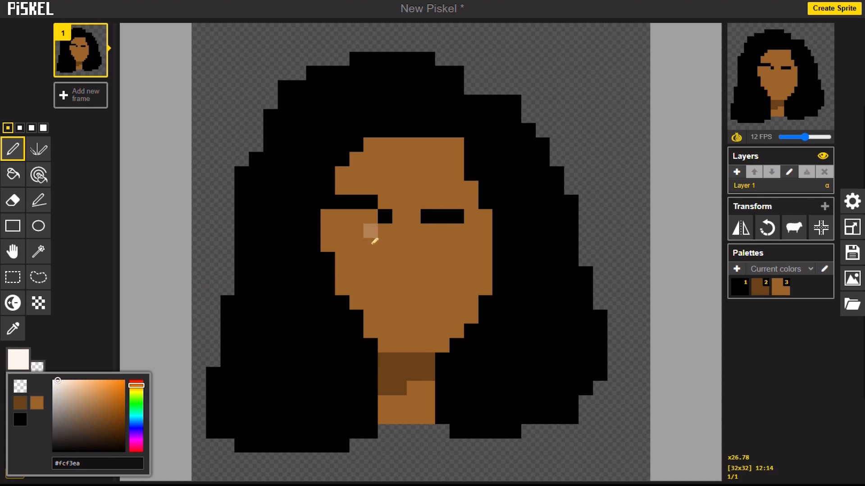
{"action": "left_click", "coordinate": [370, 246]}
{"action": "left_click", "coordinate": [360, 246]}
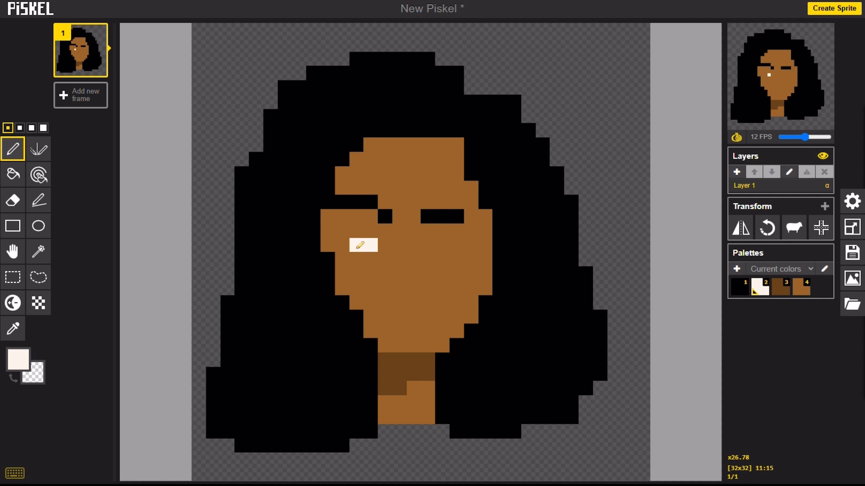
{"action": "left_click", "coordinate": [355, 231]}
{"action": "left_click", "coordinate": [354, 231]}
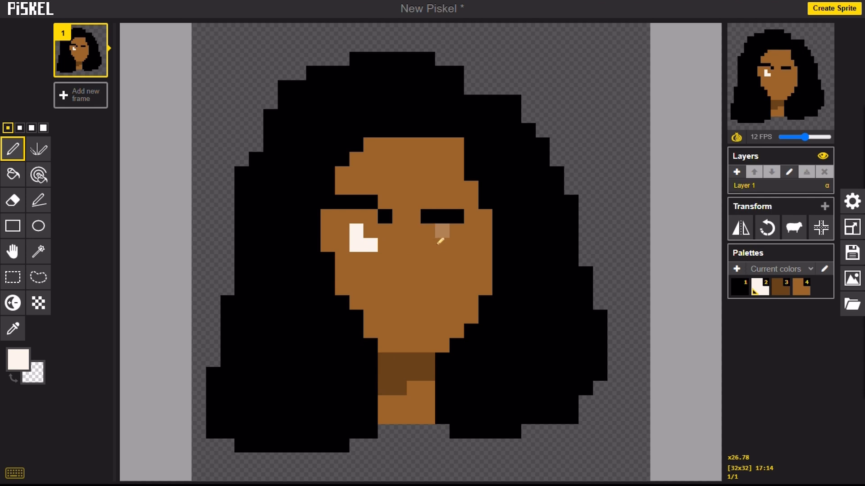
Paint the right eye's white as a matching off-white L of three pixels directly under its black line
{"action": "left_click", "coordinate": [428, 231]}
{"action": "left_click", "coordinate": [428, 246]}
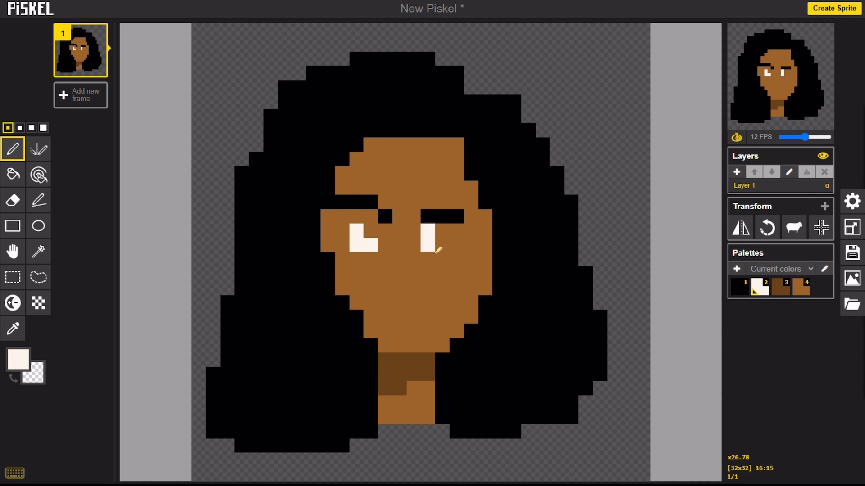
{"action": "left_click", "coordinate": [447, 250]}
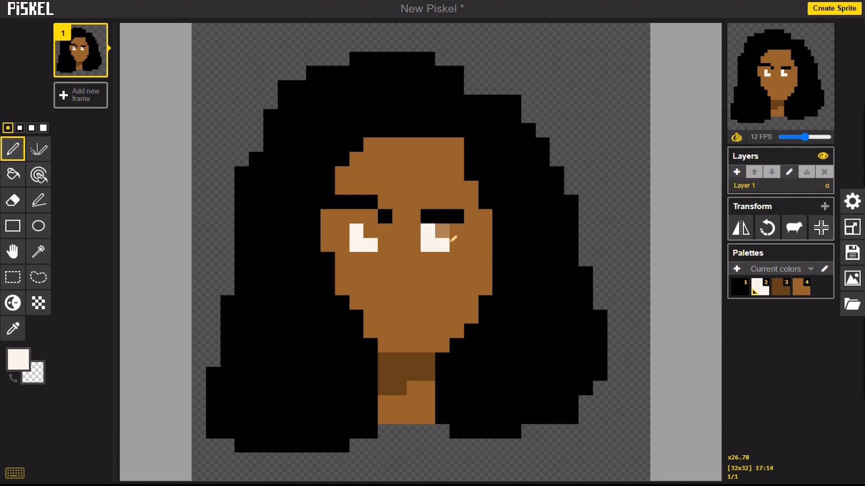
{"action": "left_click", "coordinate": [442, 230]}
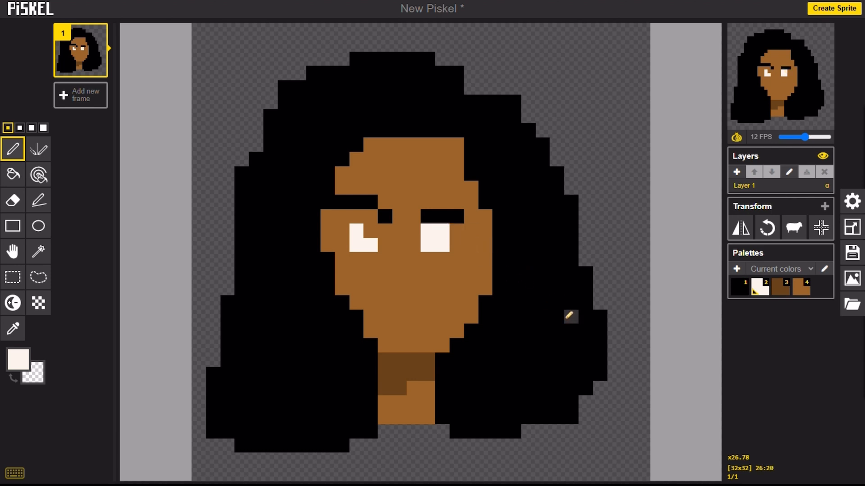
{"action": "key", "text": "ctrl+z"}
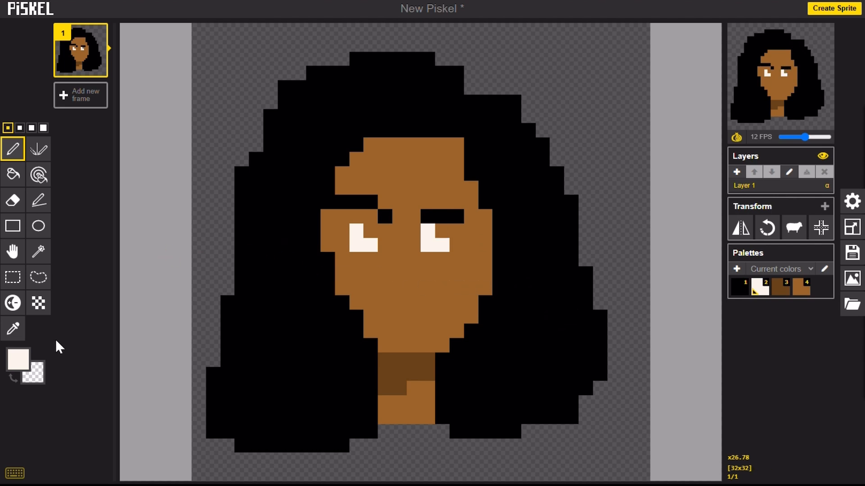
Recolour the upper pixel of both eye whites in very dark brown (#261401) as pupils
{"action": "left_click", "coordinate": [25, 363]}
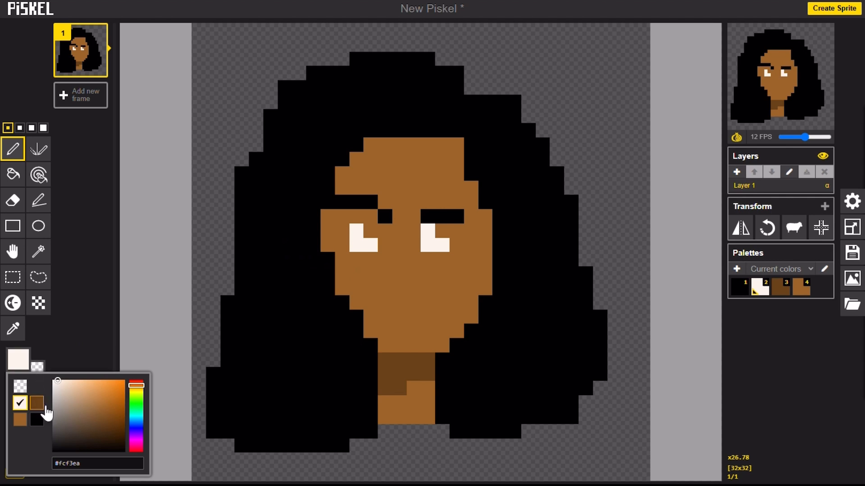
{"action": "left_click_drag", "start_coordinate": [96, 431], "coordinate": [129, 442]}
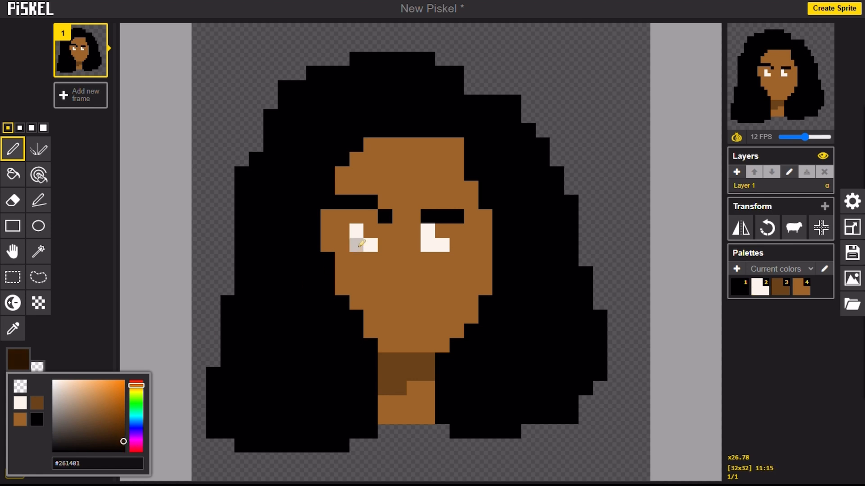
{"action": "left_click", "coordinate": [360, 239]}
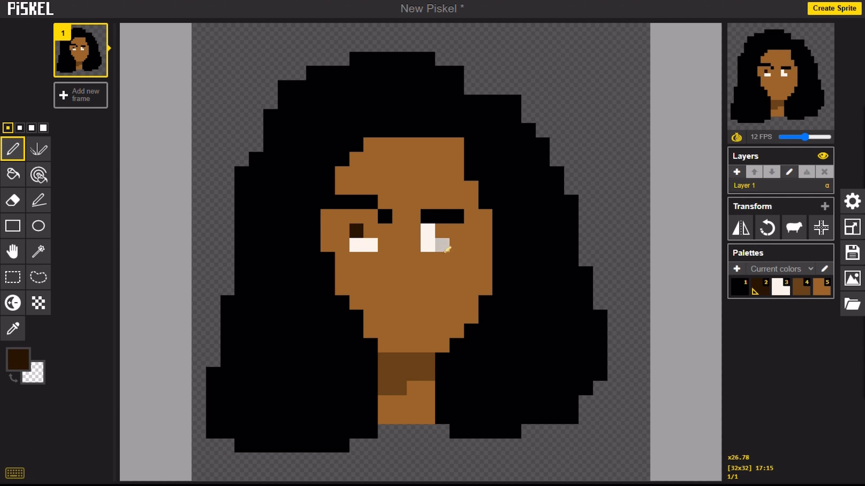
{"action": "left_click", "coordinate": [430, 233]}
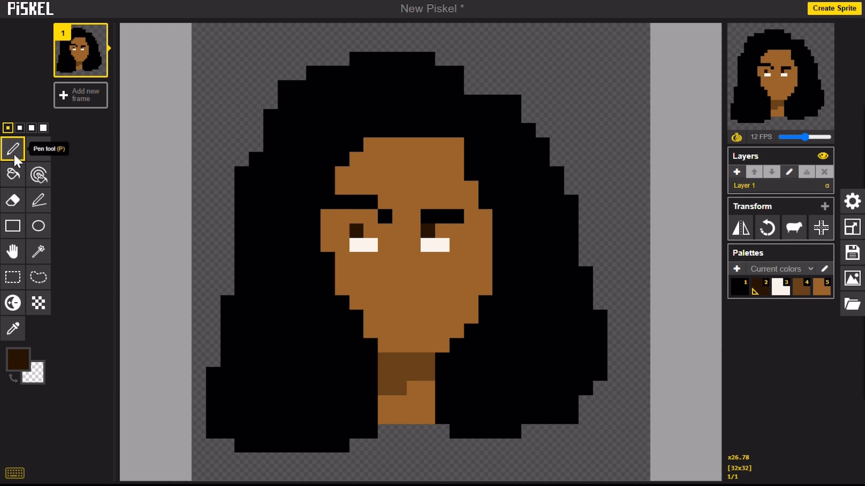
Paint a row of three black pixels directly above the right eye's black line
{"action": "left_click", "coordinate": [27, 361]}
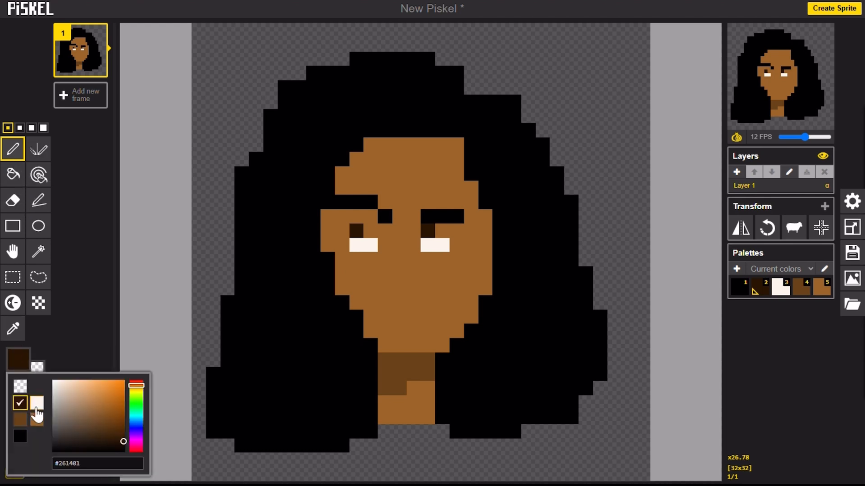
{"action": "left_click", "coordinate": [20, 436]}
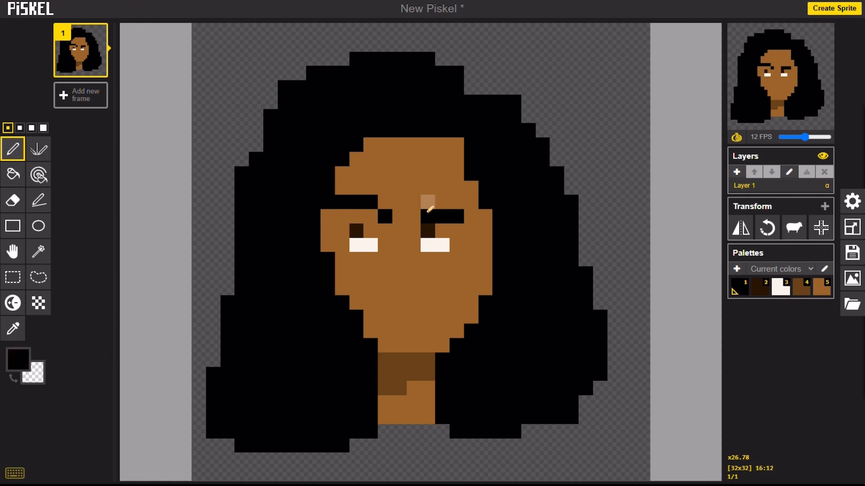
{"action": "left_click", "coordinate": [427, 202]}
{"action": "left_click", "coordinate": [442, 203]}
{"action": "left_click", "coordinate": [459, 206]}
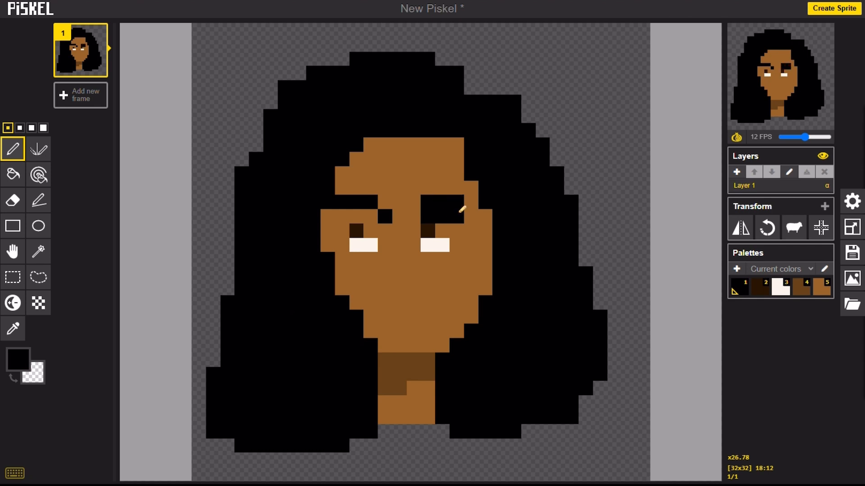
Paint over the right eye's lower black row with the face's brown (#9b6228), leaving the raised row as the brow
{"action": "left_click", "coordinate": [28, 365]}
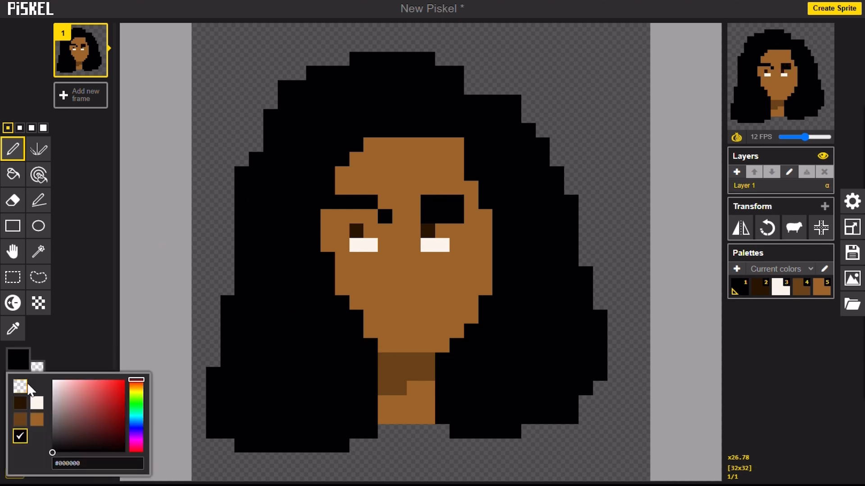
{"action": "left_click", "coordinate": [22, 414]}
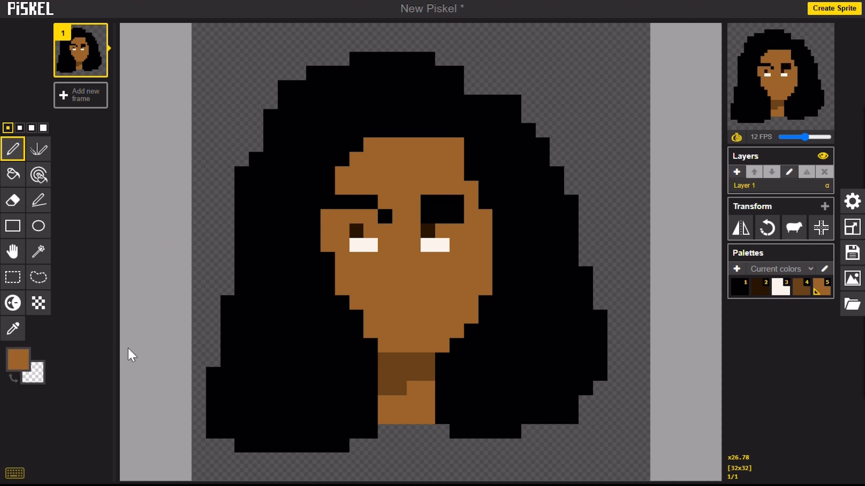
{"action": "left_click", "coordinate": [428, 216]}
{"action": "left_click", "coordinate": [442, 217]}
{"action": "left_click", "coordinate": [461, 220]}
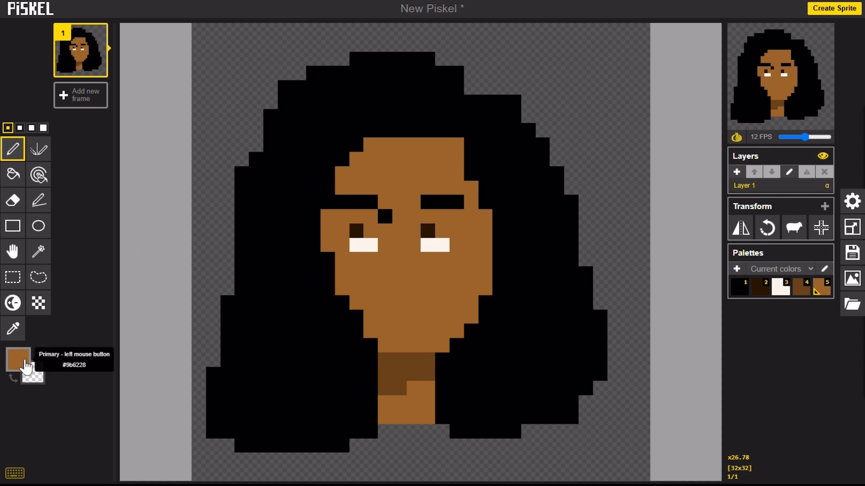
Paint a mouth 3 pixels wide and 2 tall in darker brown (#684118), plus one separate pixel to the right of its upper row
{"action": "left_click", "coordinate": [18, 359]}
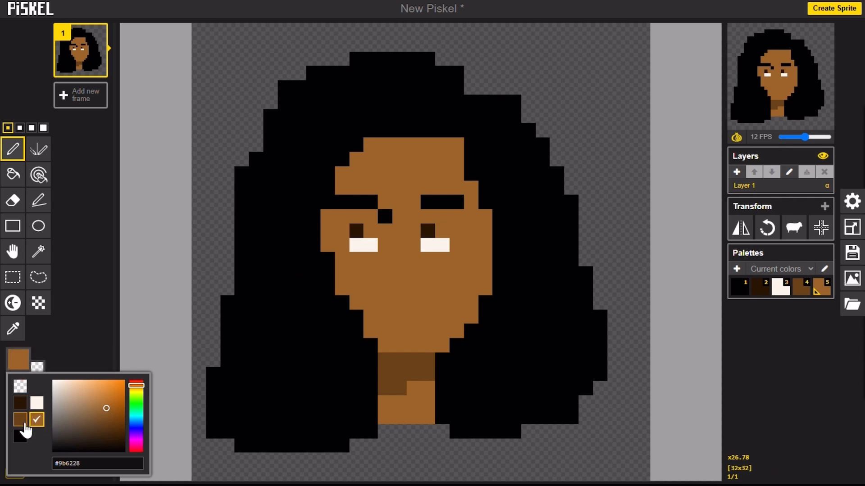
{"action": "left_click", "coordinate": [22, 422]}
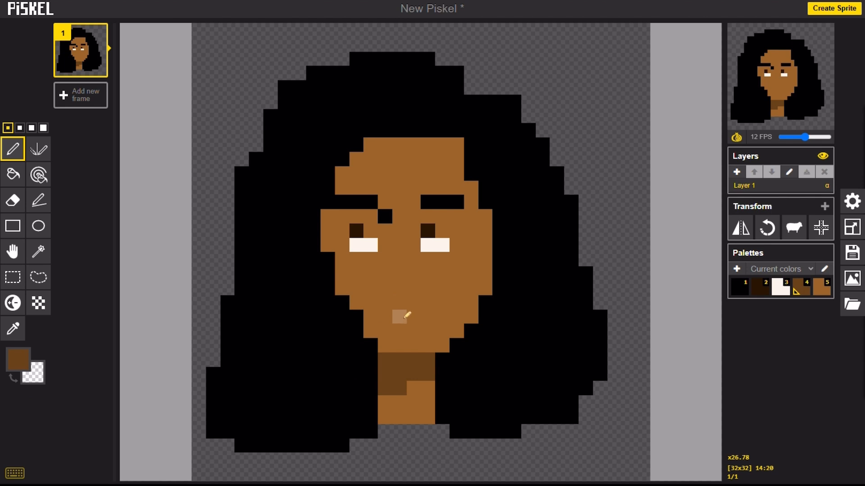
{"action": "left_click", "coordinate": [404, 318]}
{"action": "left_click", "coordinate": [415, 318]}
{"action": "left_click", "coordinate": [428, 318]}
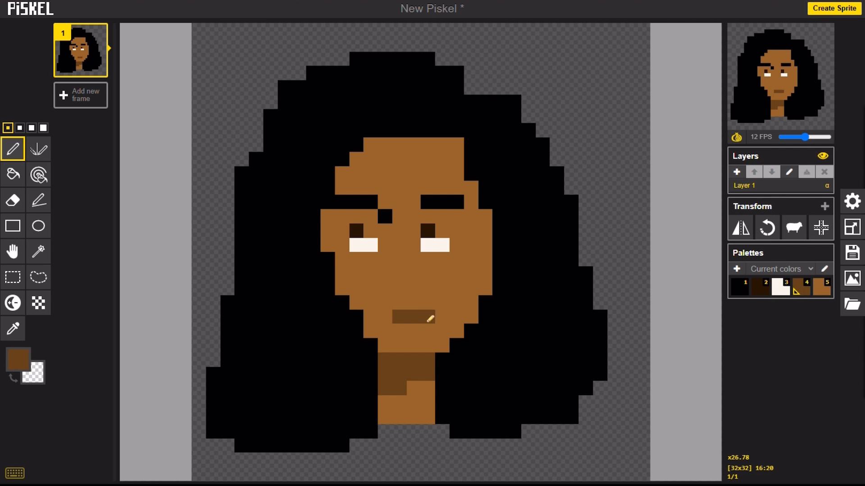
{"action": "left_click", "coordinate": [428, 303]}
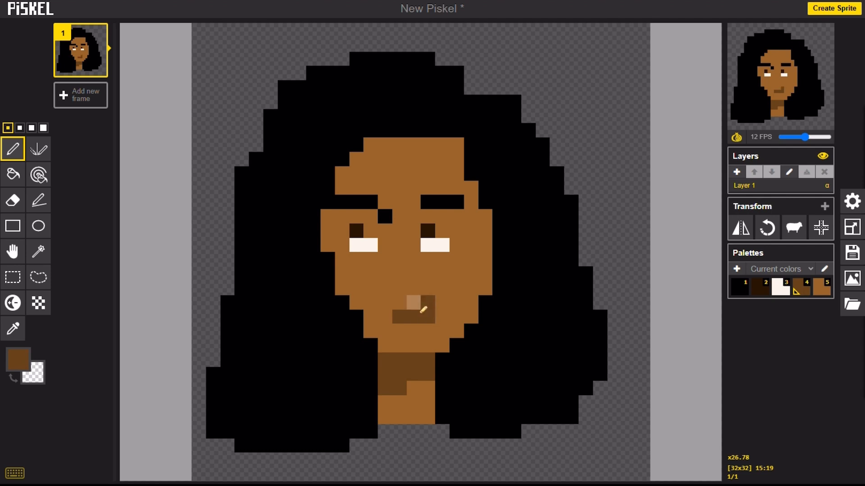
{"action": "left_click", "coordinate": [417, 309]}
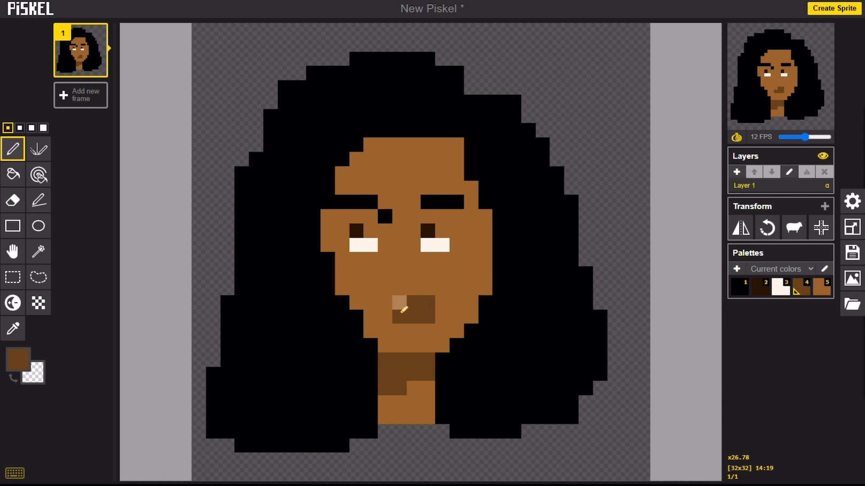
{"action": "left_click", "coordinate": [401, 306]}
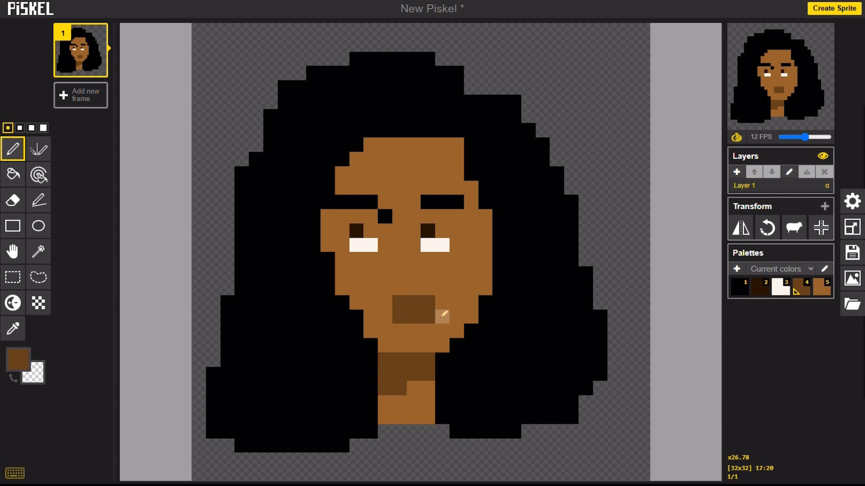
{"action": "left_click", "coordinate": [454, 308]}
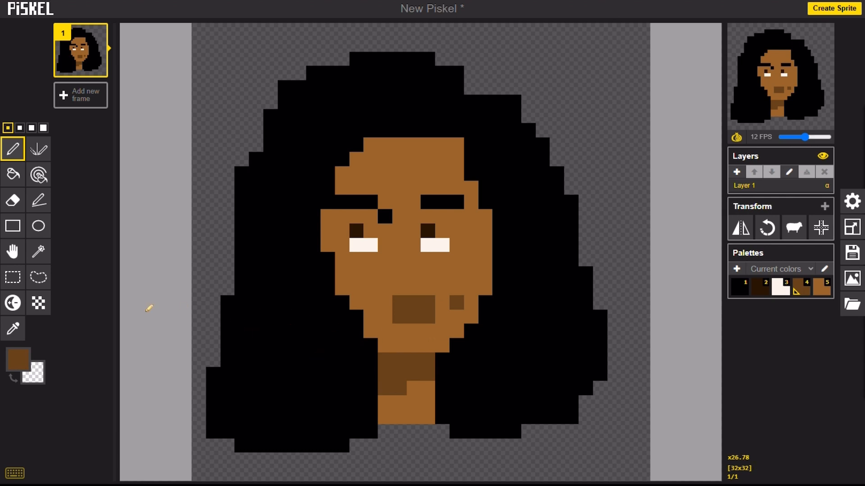
Recolour the mouth's lower row of three pixels in a more saturated medium brown to form the lower lip
{"action": "left_click", "coordinate": [22, 359]}
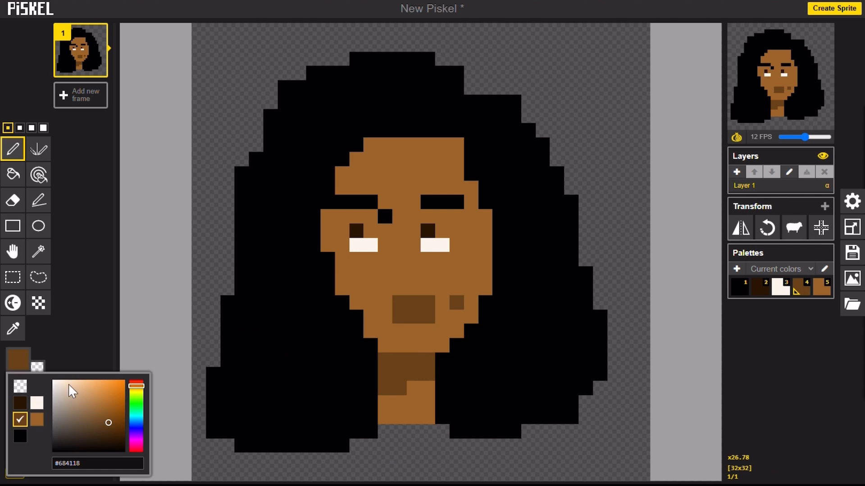
{"action": "left_click", "coordinate": [115, 416]}
{"action": "left_click", "coordinate": [426, 320]}
{"action": "left_click_drag", "start_coordinate": [426, 320], "coordinate": [397, 318]}
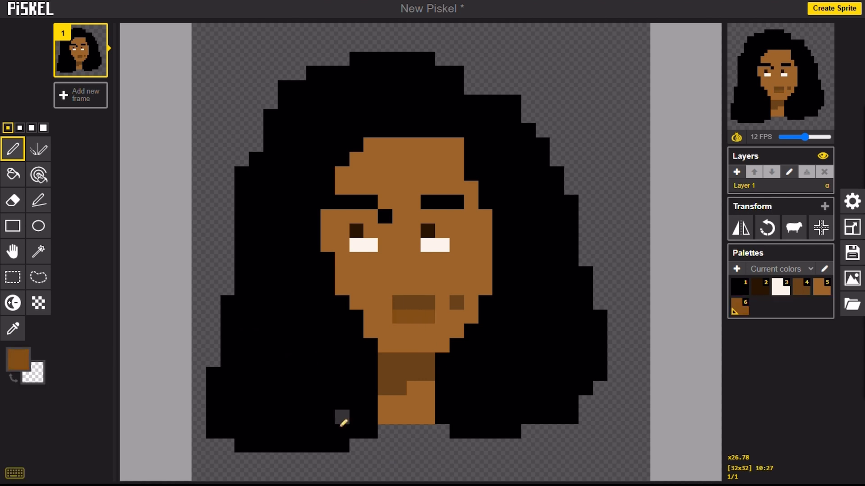
Paint a nose two pixels wide above the mouth in the lower lip's medium brown
{"action": "left_click", "coordinate": [18, 360]}
{"action": "left_click", "coordinate": [412, 277]}
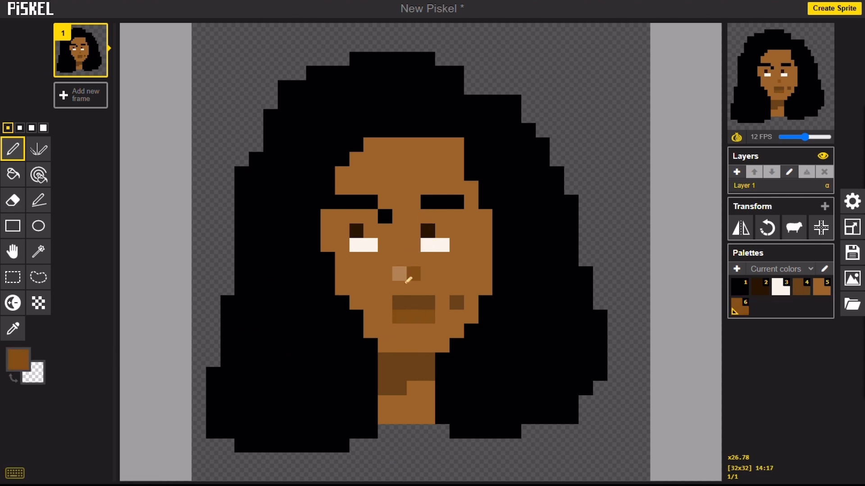
{"action": "left_click", "coordinate": [402, 276]}
Paint lighter tan highlights on both cheeks, down beside the mouth's left end and on the left side of the forehead
{"action": "left_click", "coordinate": [26, 359]}
{"action": "left_click", "coordinate": [20, 436]}
{"action": "left_click", "coordinate": [375, 288]}
{"action": "left_click", "coordinate": [18, 360]}
{"action": "left_click", "coordinate": [96, 401]}
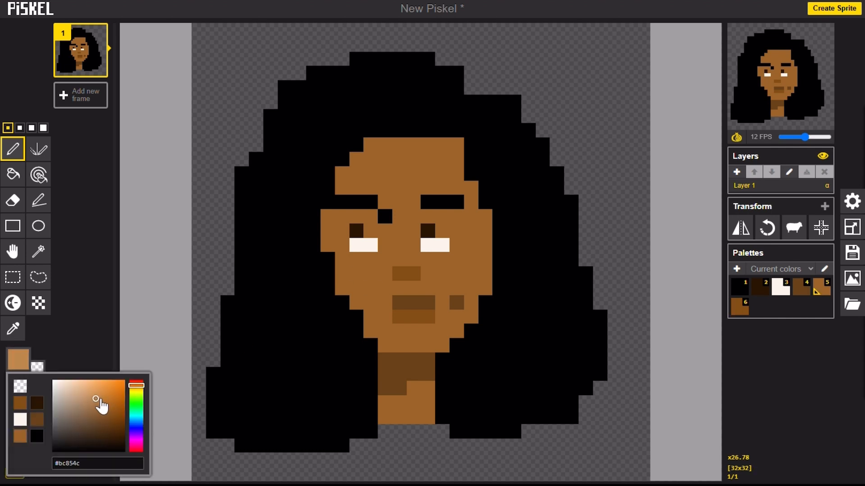
{"action": "mouse_move", "coordinate": [441, 274]}
{"action": "left_mouse_down"}
{"action": "mouse_move", "coordinate": [470, 273]}
{"action": "mouse_move", "coordinate": [443, 260]}
{"action": "left_mouse_up"}
{"action": "mouse_move", "coordinate": [384, 260]}
{"action": "left_mouse_down"}
{"action": "mouse_move", "coordinate": [365, 272]}
{"action": "mouse_move", "coordinate": [361, 288]}
{"action": "mouse_move", "coordinate": [385, 302]}
{"action": "left_mouse_up"}
{"action": "mouse_move", "coordinate": [385, 160]}
{"action": "left_mouse_down"}
{"action": "mouse_move", "coordinate": [370, 176]}
{"action": "mouse_move", "coordinate": [385, 173]}
{"action": "left_mouse_up"}
Add tan highlight pixels around the outer corners of both eyes and one beside each pupil
{"action": "left_click", "coordinate": [471, 230]}
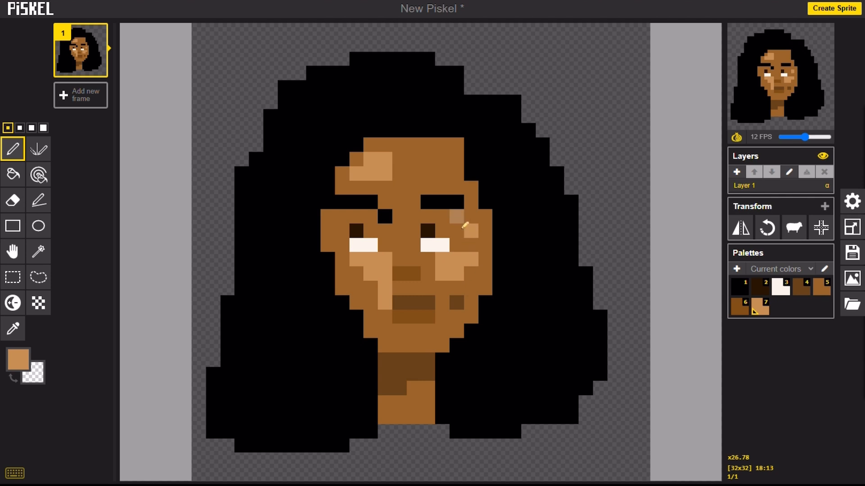
{"action": "left_click_drag", "start_coordinate": [471, 217], "coordinate": [457, 217]}
{"action": "left_click_drag", "start_coordinate": [342, 217], "coordinate": [328, 230]}
{"action": "left_click", "coordinate": [370, 232]}
{"action": "left_click", "coordinate": [441, 231]}
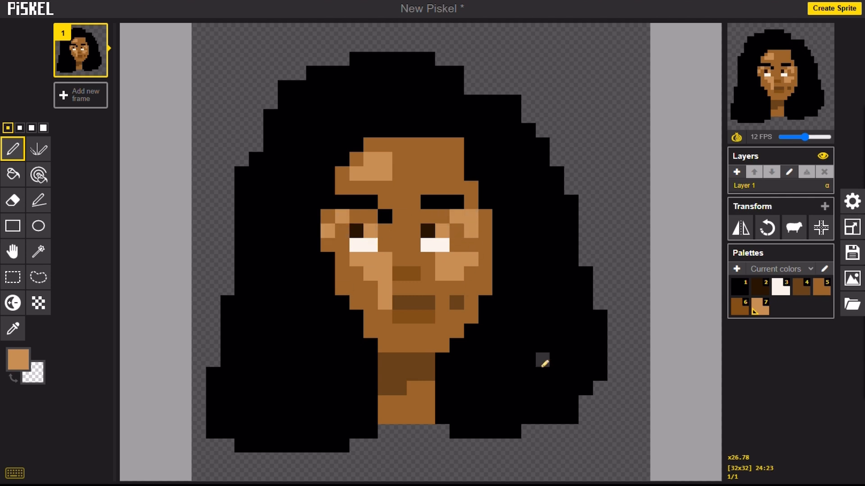
Cover the lower lip's left pixel with the face's brown and extend the upper lip in its darker brown to join the separate pixel
{"action": "key", "text": "5"}
{"action": "left_click", "coordinate": [399, 317]}
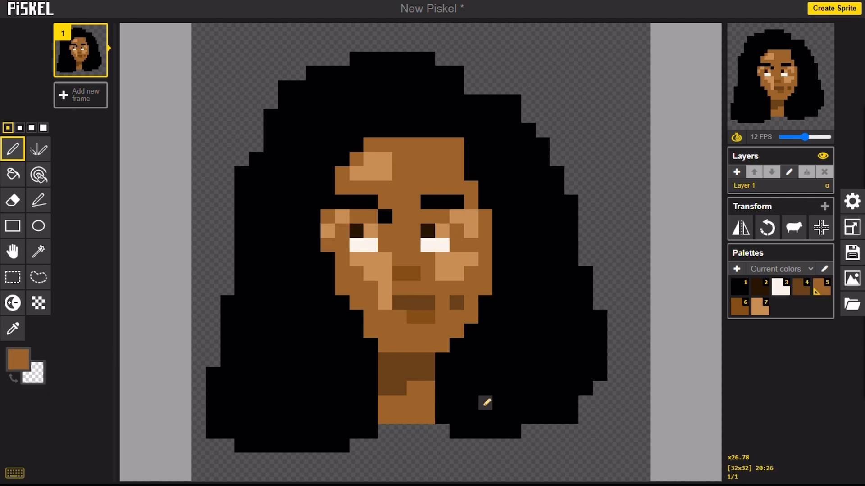
{"action": "left_click", "coordinate": [18, 359]}
{"action": "left_click", "coordinate": [13, 329]}
{"action": "left_click", "coordinate": [407, 303]}
{"action": "left_click", "coordinate": [12, 149]}
{"action": "left_click", "coordinate": [443, 302]}
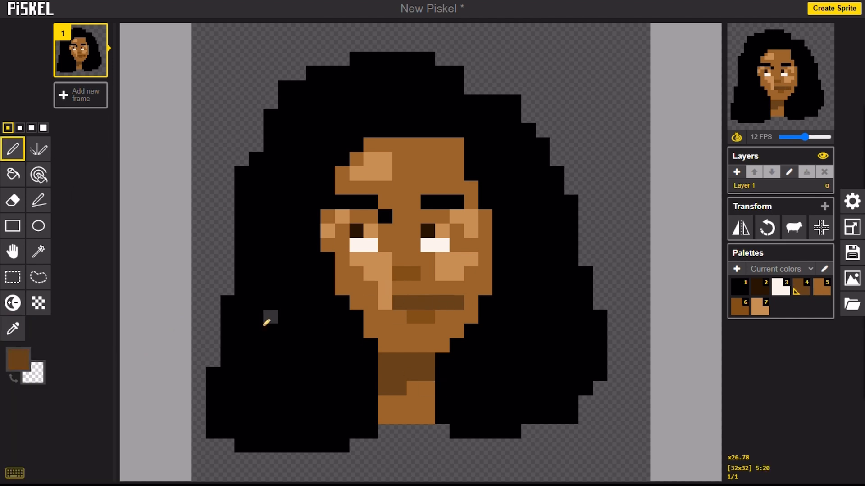
Paint one very dark brown pixel at the right corner of the mouth, using the pupils' colour
{"action": "left_click", "coordinate": [18, 360]}
{"action": "left_click", "coordinate": [30, 395]}
{"action": "left_click", "coordinate": [457, 303]}
{"action": "scroll", "coordinate": [427, 284], "scroll_direction": "down", "scroll_amount": 4}
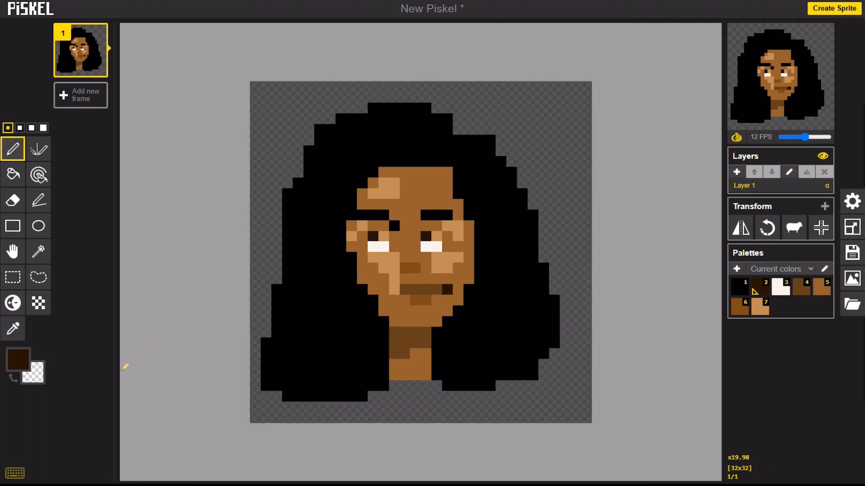
Widen the left cheek and jaw with the face's brown and add a tan highlight strip along the face's left edge
{"action": "left_click", "coordinate": [18, 360]}
{"action": "left_click", "coordinate": [19, 420]}
{"action": "left_click_drag", "start_coordinate": [362, 290], "coordinate": [384, 322]}
{"action": "mouse_move", "coordinate": [351, 290]}
{"action": "left_mouse_down"}
{"action": "mouse_move", "coordinate": [351, 269]}
{"action": "mouse_move", "coordinate": [403, 390]}
{"action": "mouse_move", "coordinate": [342, 321]}
{"action": "mouse_move", "coordinate": [329, 286]}
{"action": "mouse_move", "coordinate": [384, 321]}
{"action": "left_mouse_up"}
{"action": "left_click", "coordinate": [351, 259]}
{"action": "left_click", "coordinate": [18, 360]}
{"action": "left_click", "coordinate": [30, 407]}
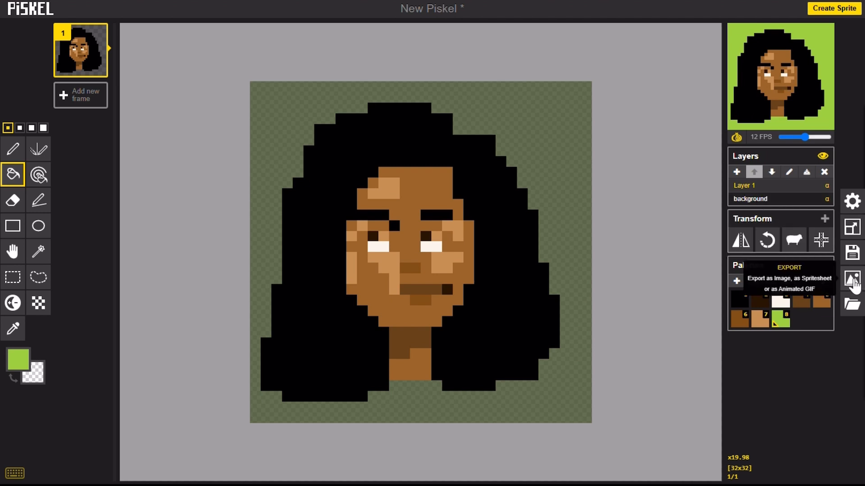
Export the selected frame as a single PNG file at 20x scale, 640 x 640, and view the exported image enlarged
{"action": "left_click", "coordinate": [852, 280]}
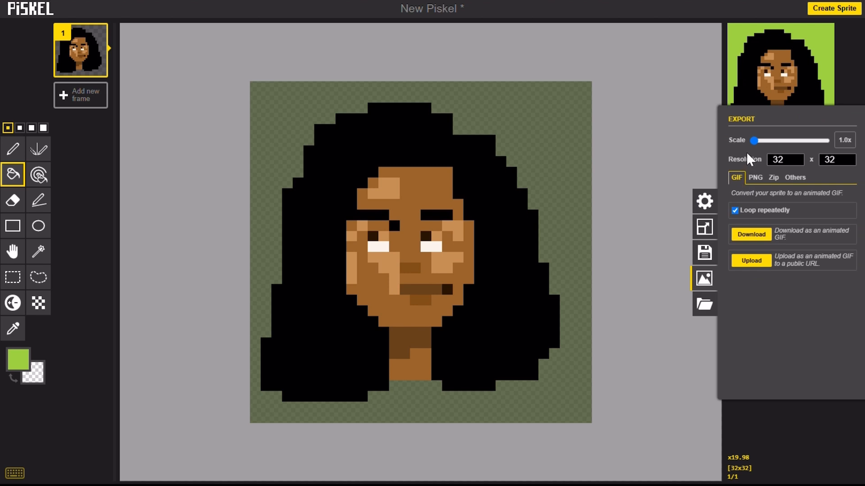
{"action": "left_click_drag", "start_coordinate": [753, 140], "coordinate": [796, 140]}
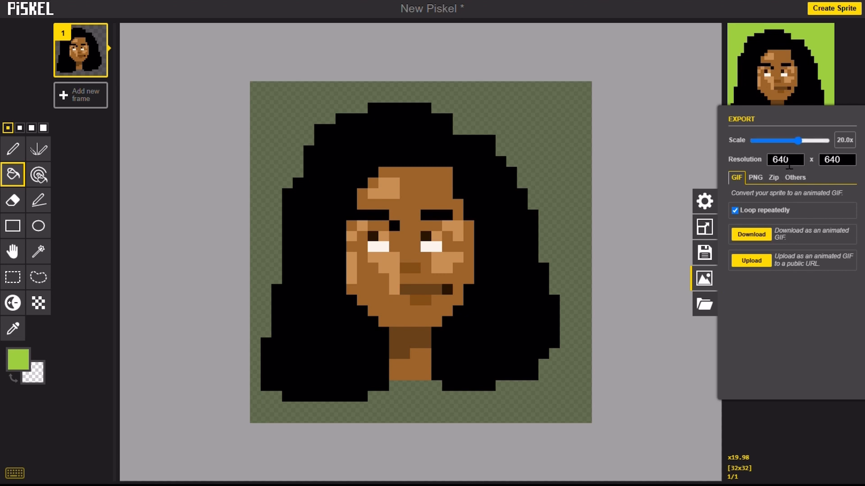
{"action": "left_click", "coordinate": [758, 181]}
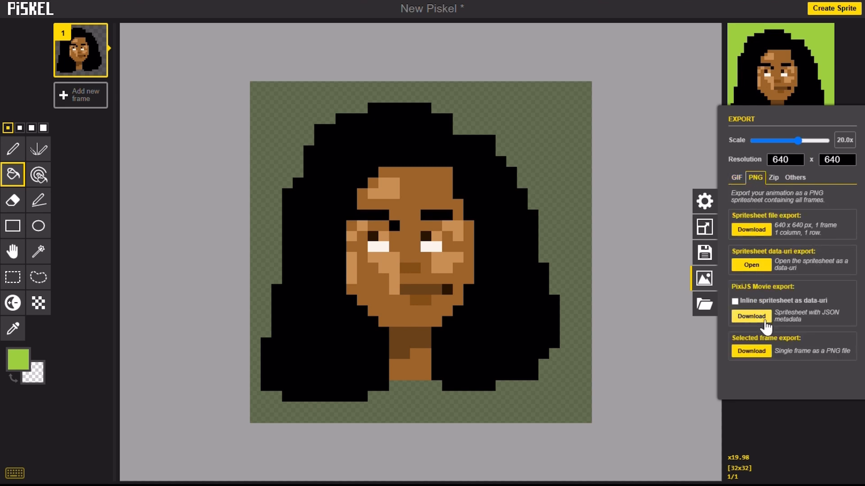
{"action": "left_click", "coordinate": [761, 350]}
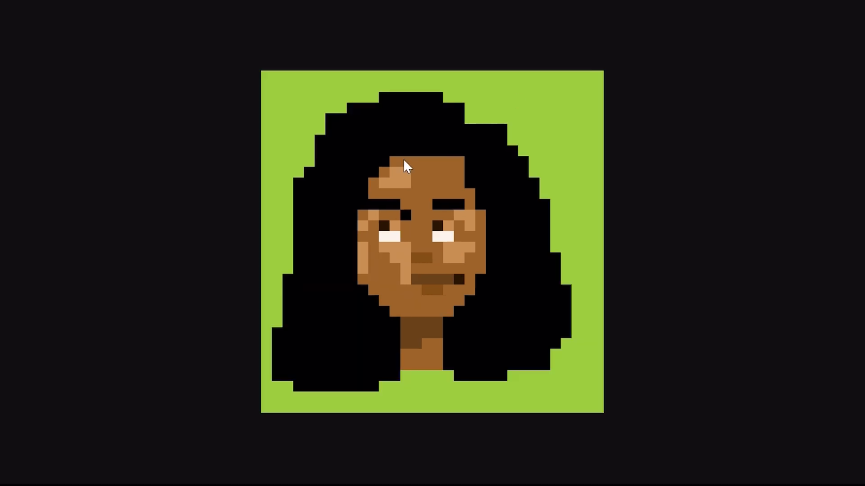
{"action": "scroll", "coordinate": [407, 210], "scroll_direction": "up", "scroll_amount": 1}
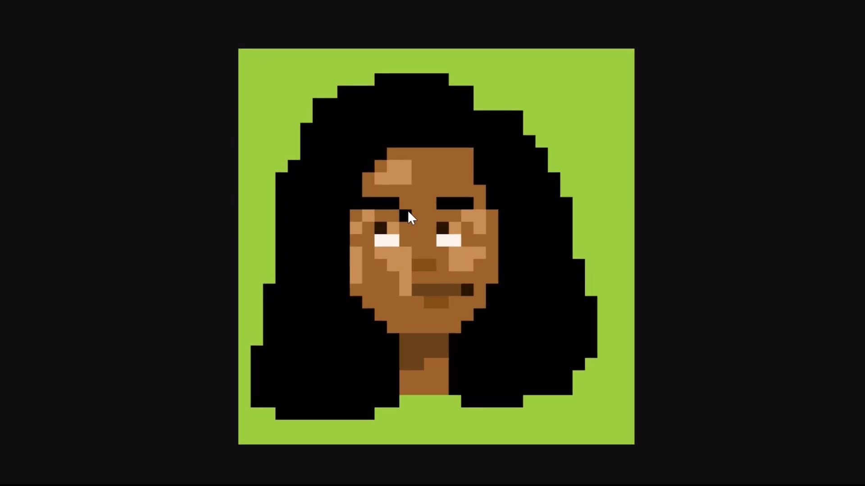